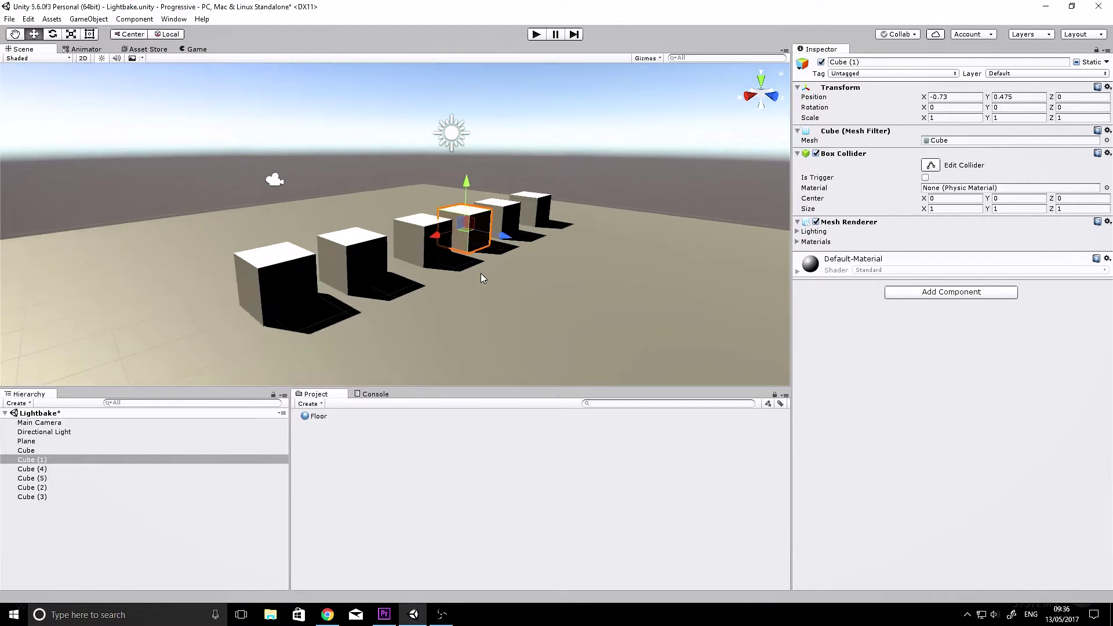
pyautogui.click(336, 252)
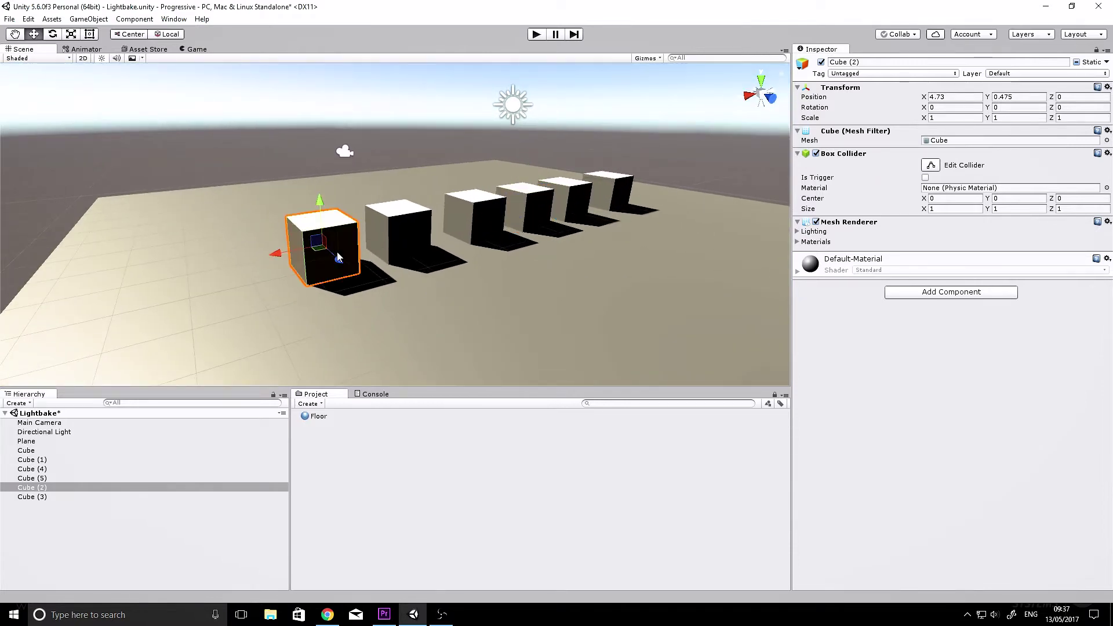
pyautogui.click(381, 326)
pyautogui.click(358, 260)
pyautogui.moveTo(281, 278); pyautogui.dragTo(313, 291, button='right')
pyautogui.click(131, 536)
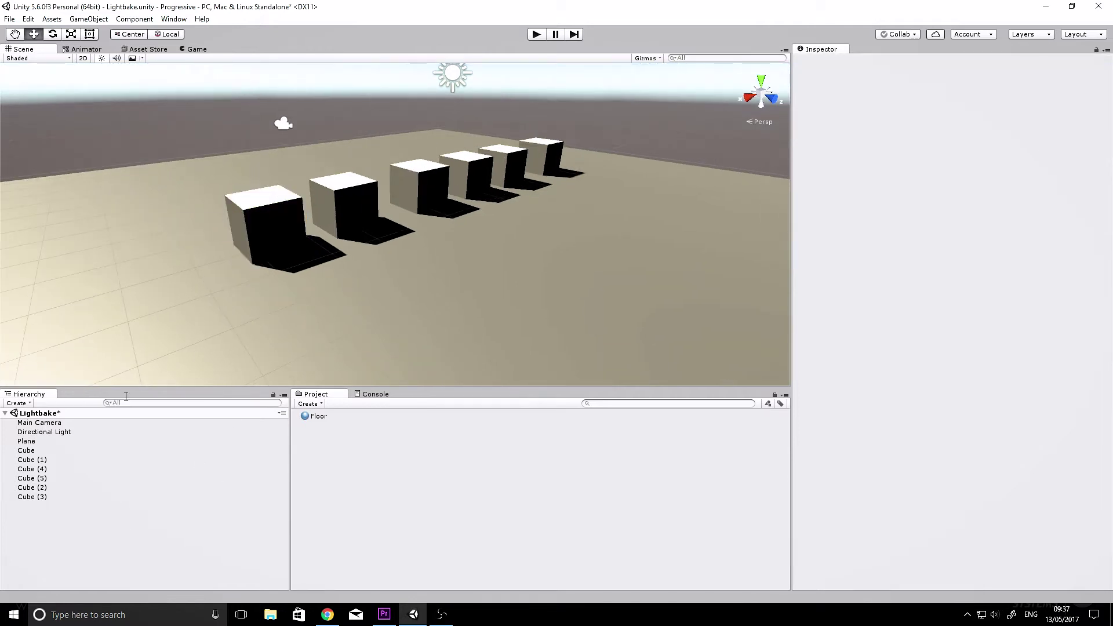
# - Inspect the floor plane and the cubes, and check which static flags are enabled on the nearest cube
pyautogui.click(181, 288)
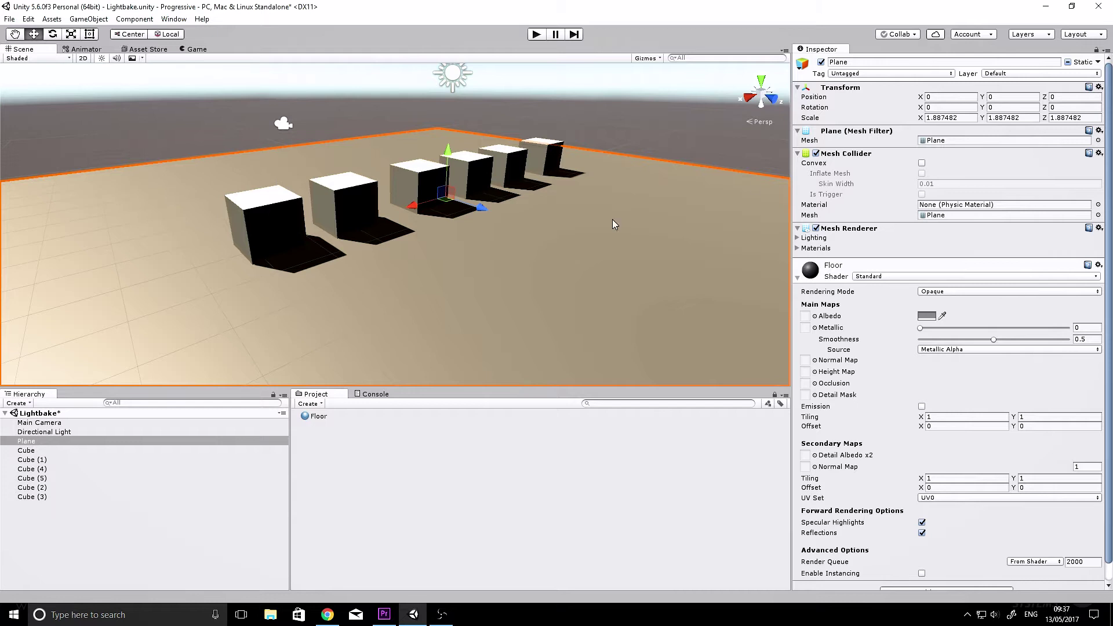
pyautogui.click(400, 168)
pyautogui.click(284, 208)
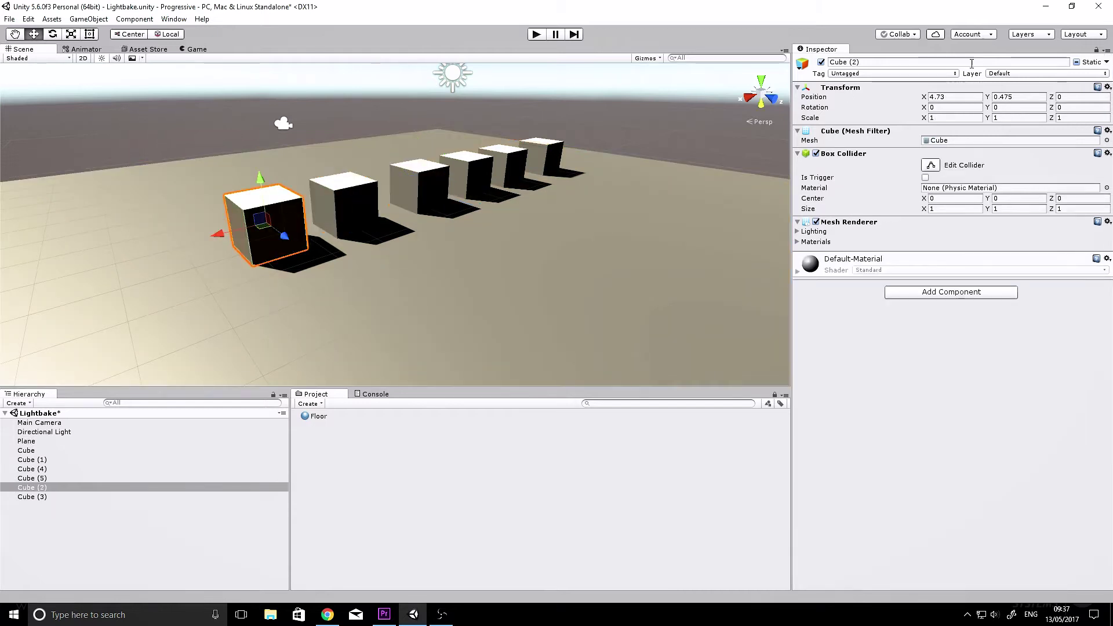
pyautogui.click(1100, 62)
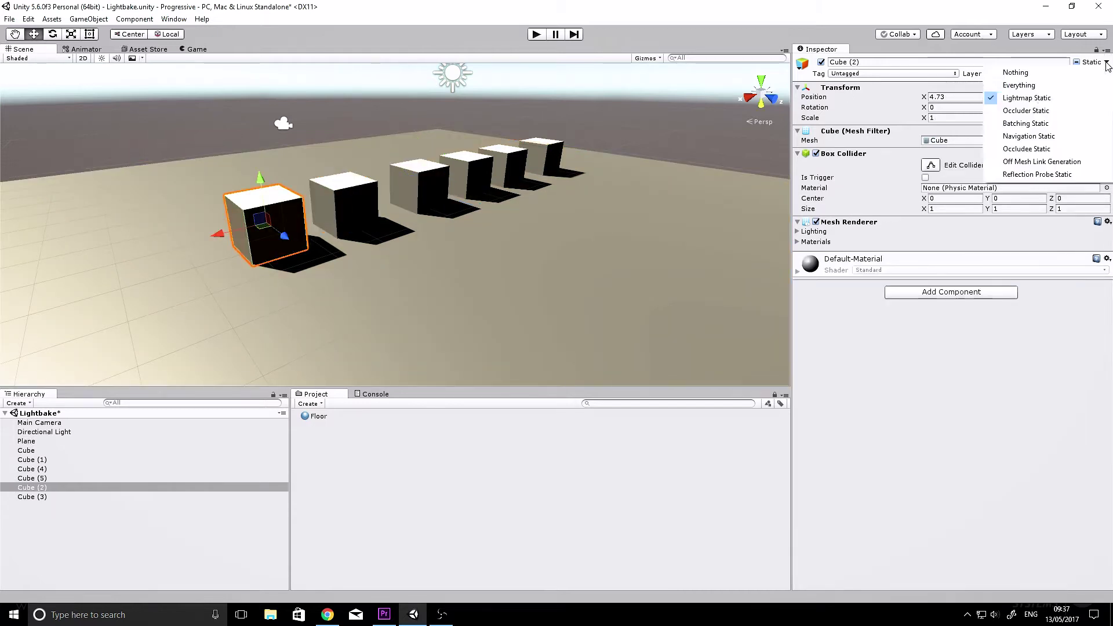
pyautogui.click(521, 231)
# - Switch the directional light's mode to Realtime and return it to Baked
pyautogui.click(468, 82)
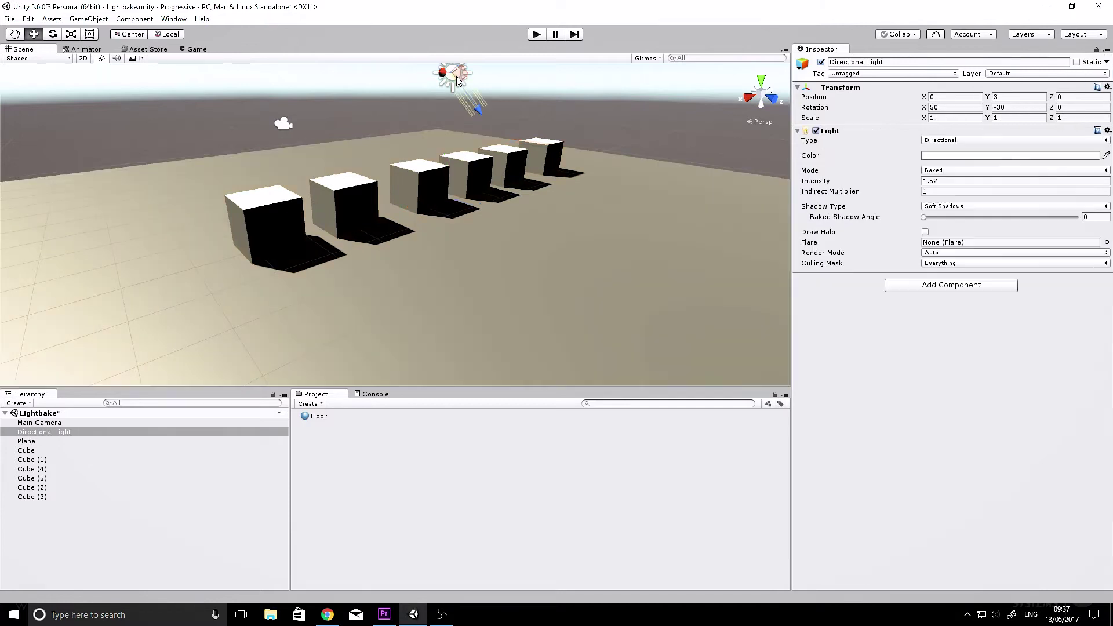
pyautogui.click(958, 171)
pyautogui.click(957, 181)
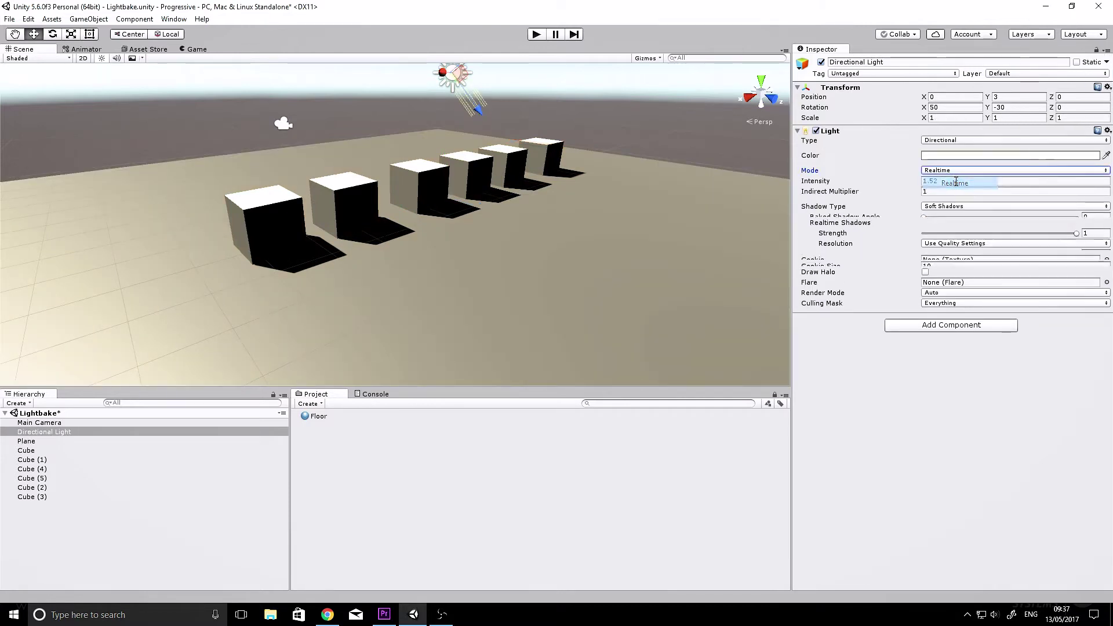
pyautogui.click(958, 171)
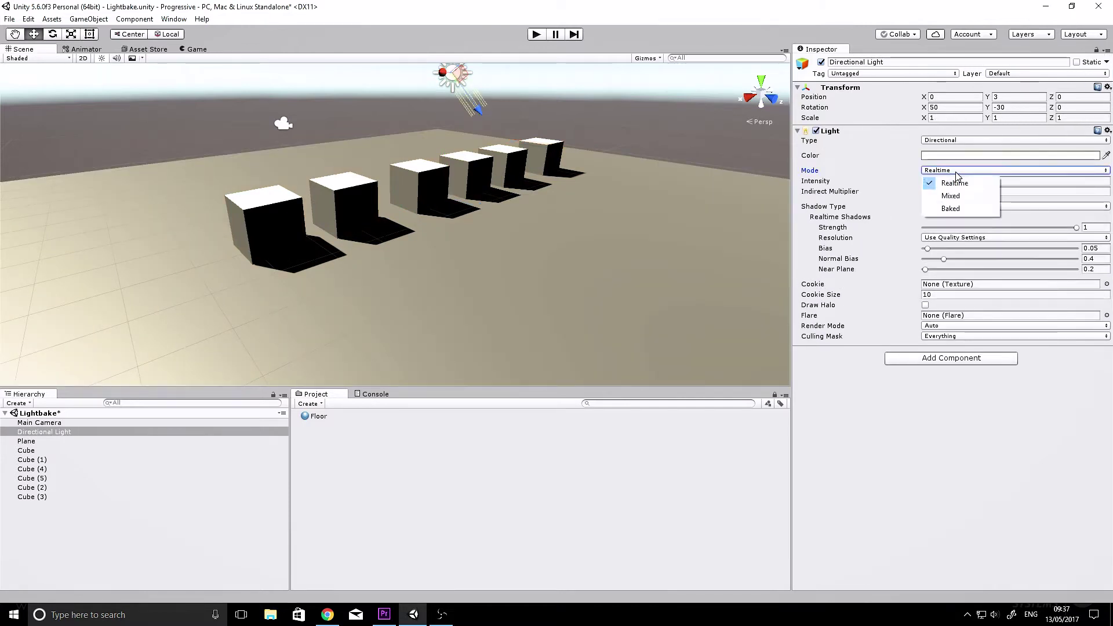
pyautogui.click(957, 204)
pyautogui.click(693, 113)
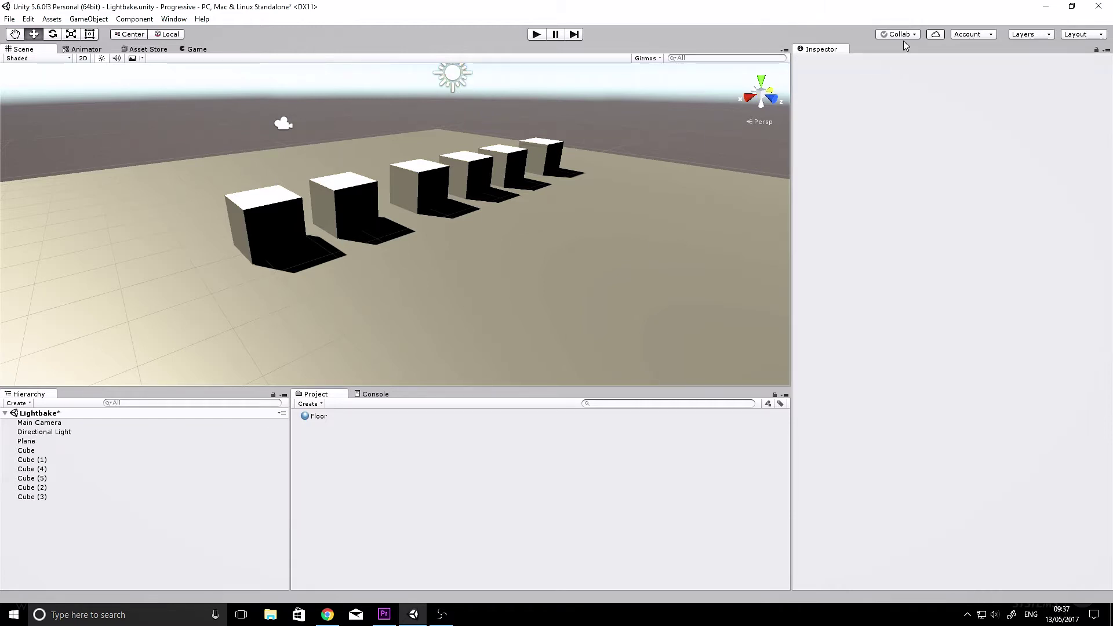
# - Open the lighting settings and dock their window beside the Inspector
pyautogui.click(173, 20)
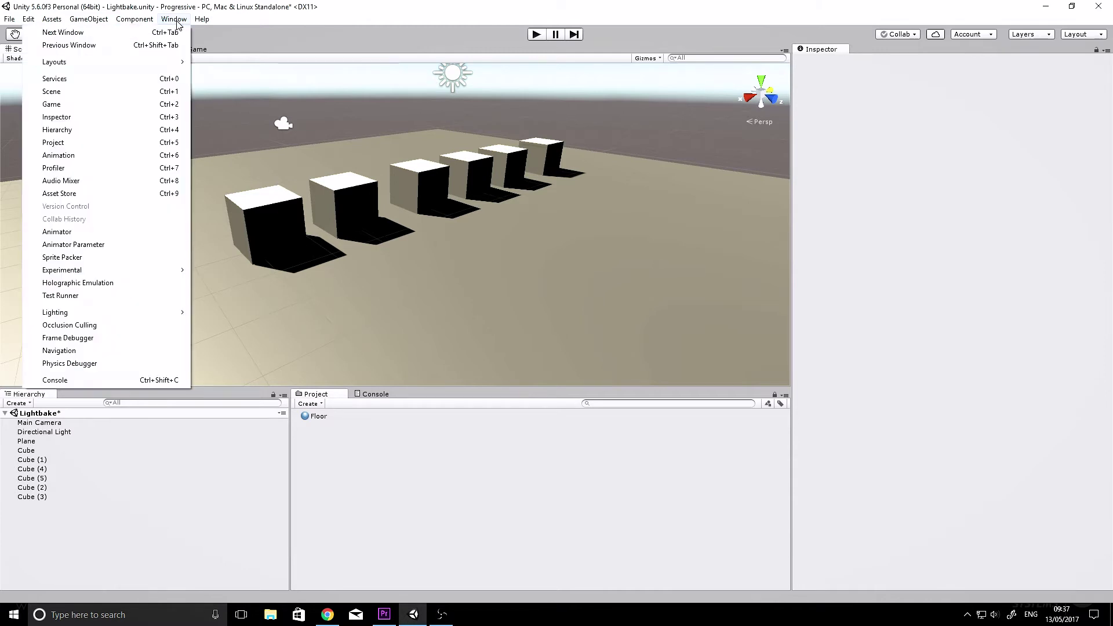
pyautogui.moveTo(154, 313)
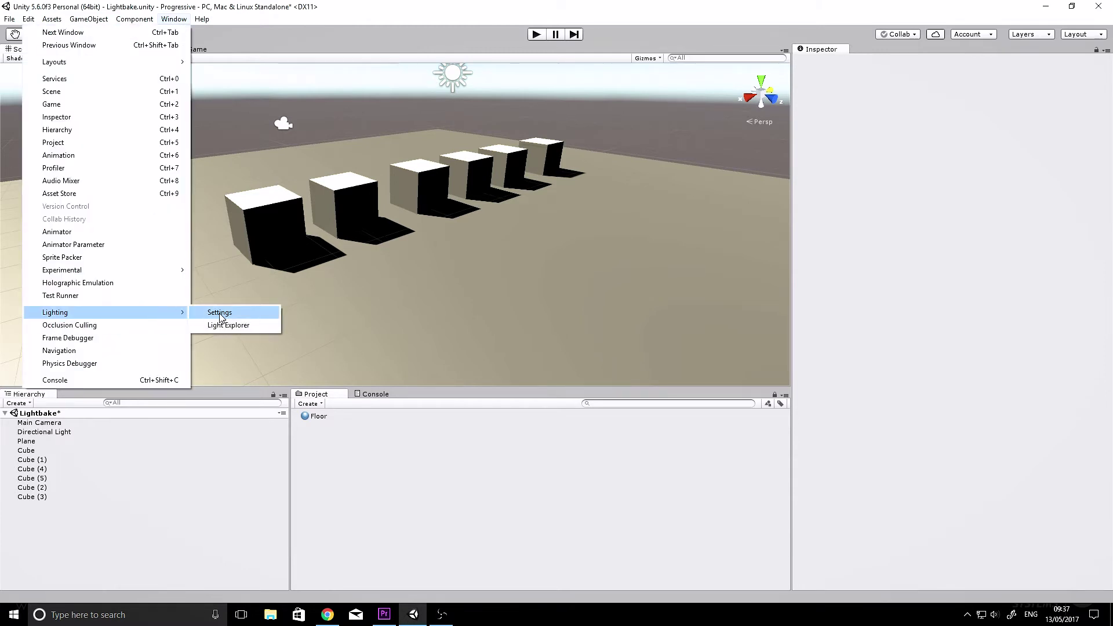
pyautogui.click(241, 313)
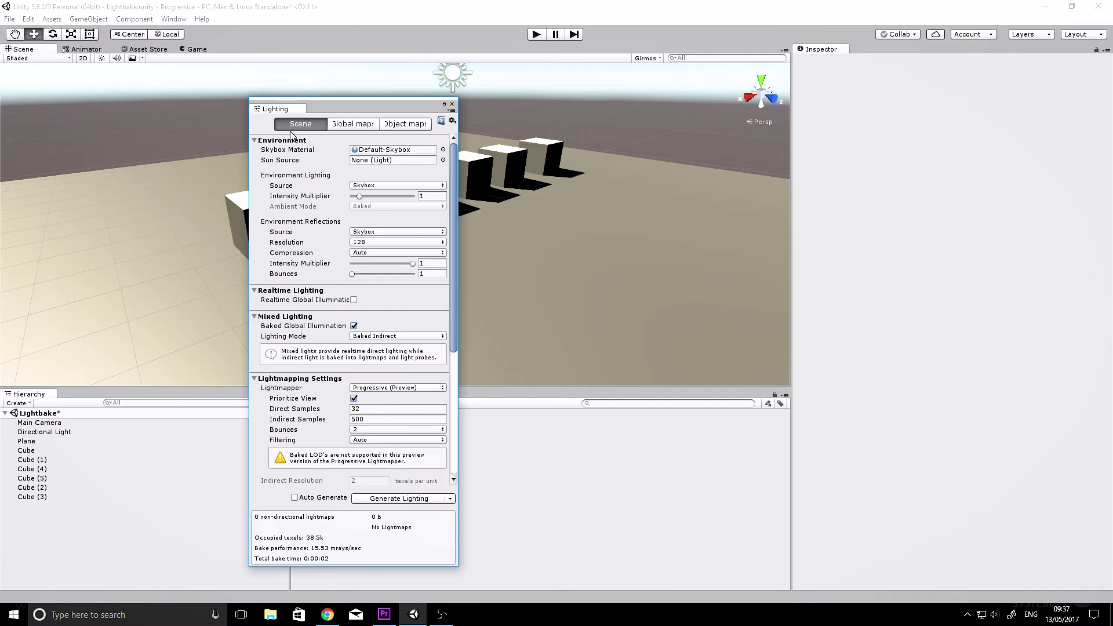
pyautogui.moveTo(268, 114); pyautogui.dragTo(881, 49)
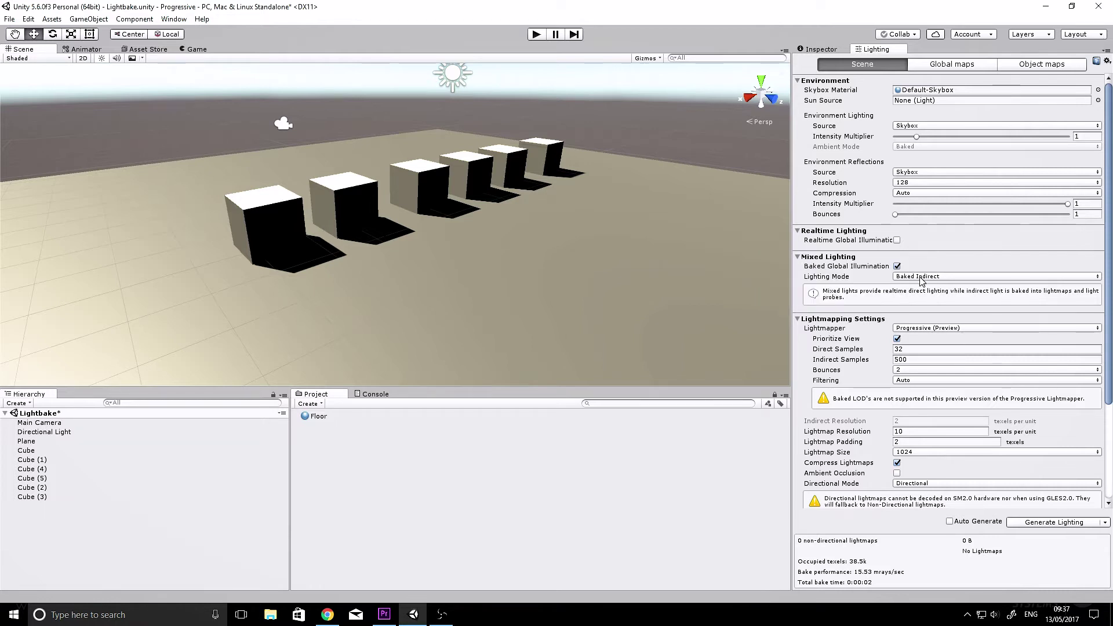
# - Review the available lighting modes for mixed lighting
pyautogui.click(922, 278)
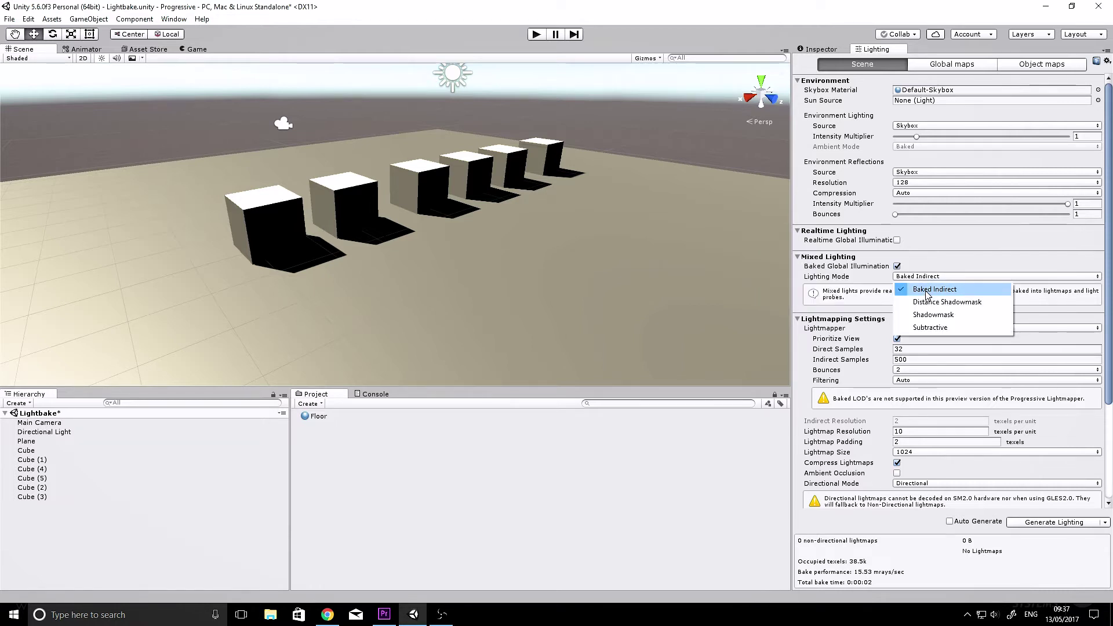
pyautogui.click(964, 257)
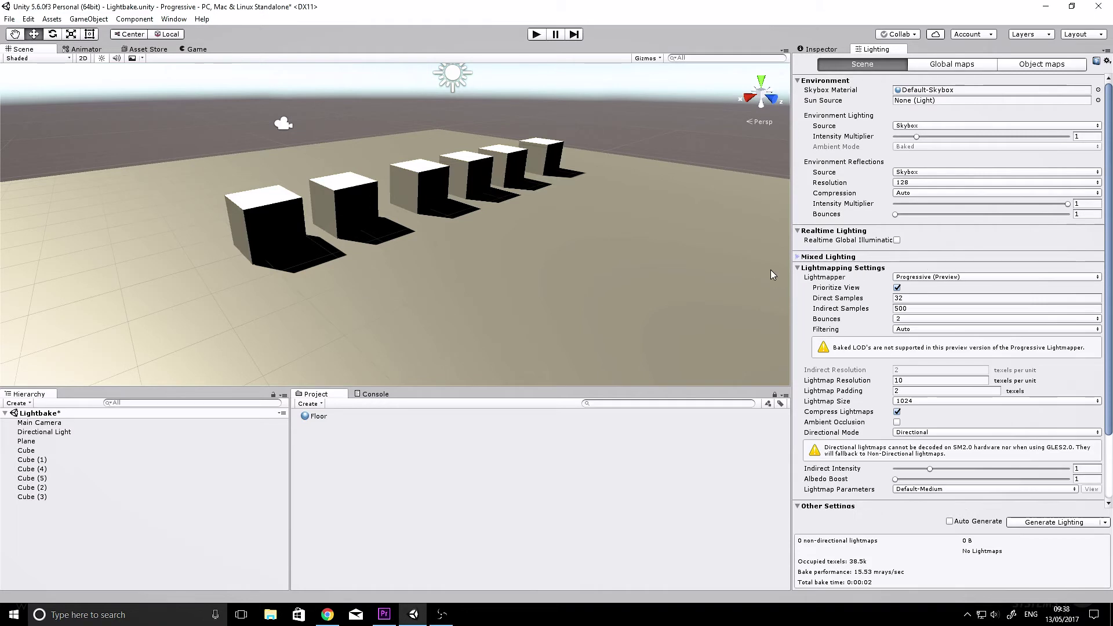
pyautogui.click(798, 257)
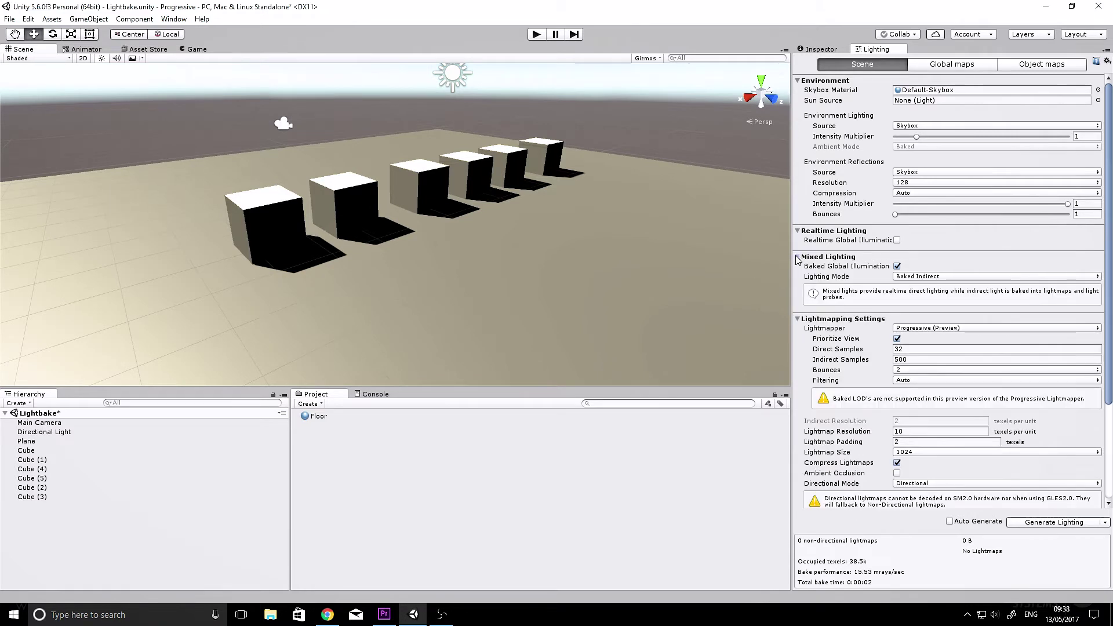
# - Switch the lightmapper to Enlighten and back to Progressive (Preview)
pyautogui.click(967, 329)
pyautogui.click(908, 340)
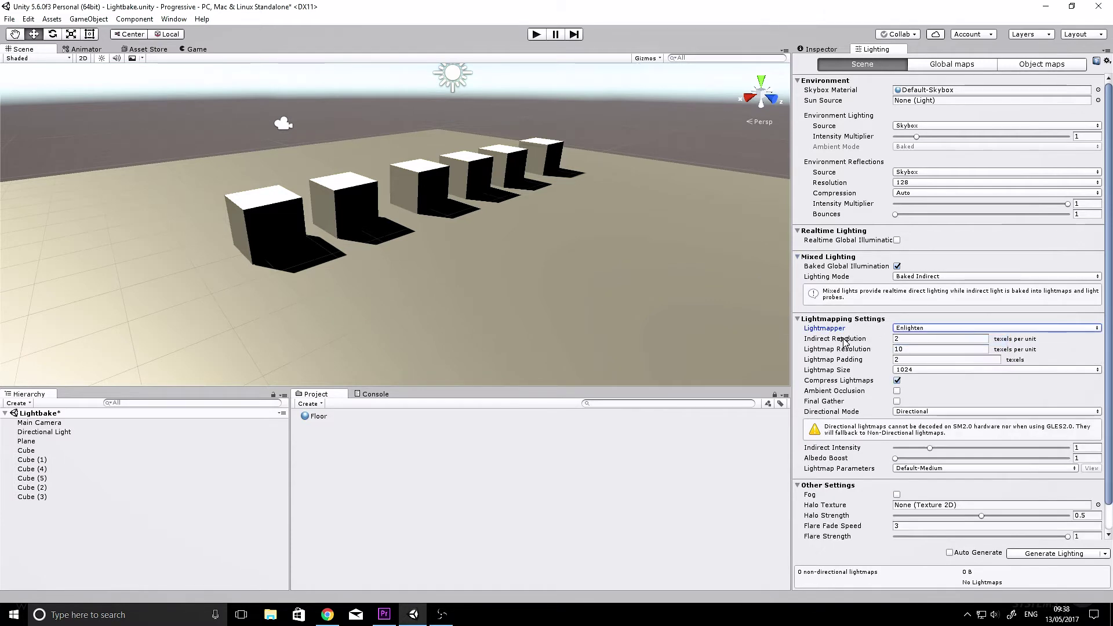
pyautogui.click(930, 329)
pyautogui.click(930, 355)
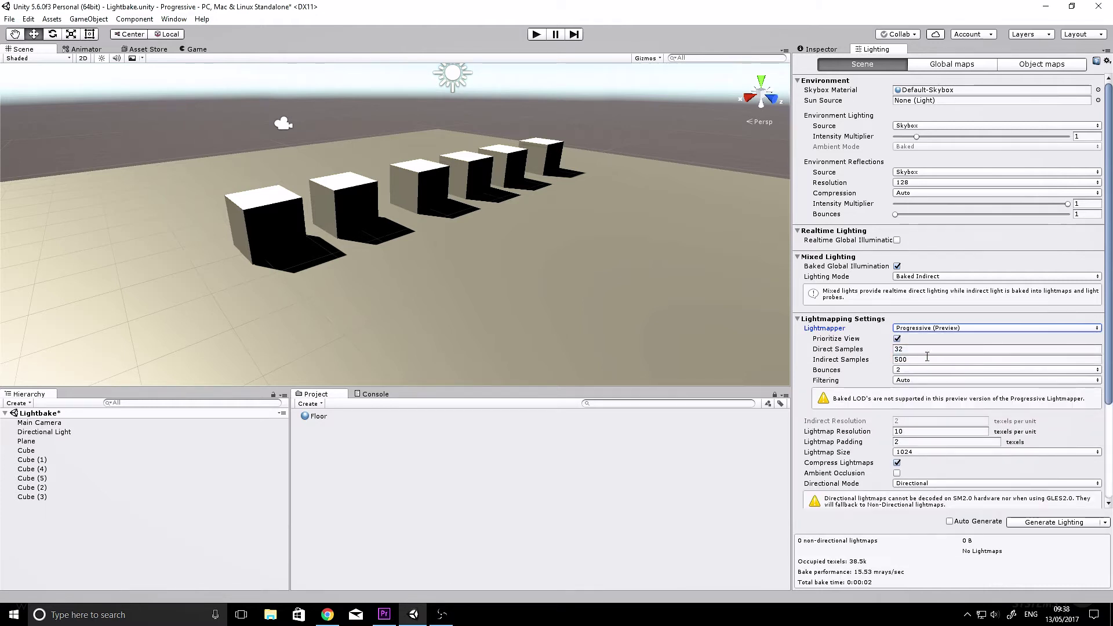
pyautogui.click(916, 431)
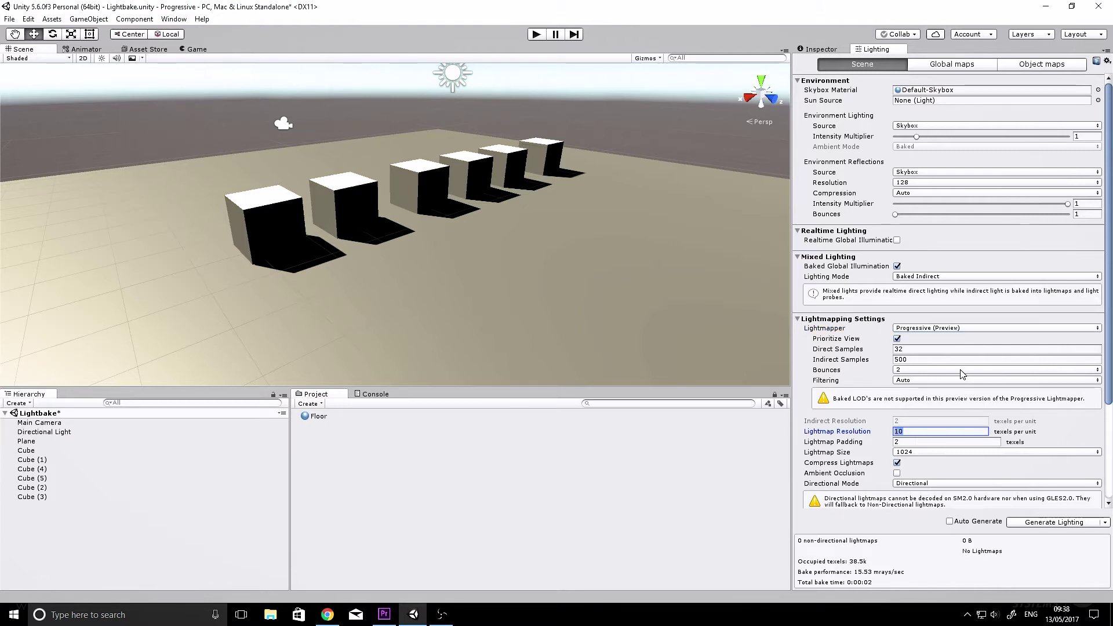
pyautogui.write('40')
pyautogui.click(882, 431)
# - Examine the unbaked cubes and their shadows from closer angles, and check the directional light's settings
pyautogui.moveTo(605, 254); pyautogui.dragTo(604, 237, button='right')
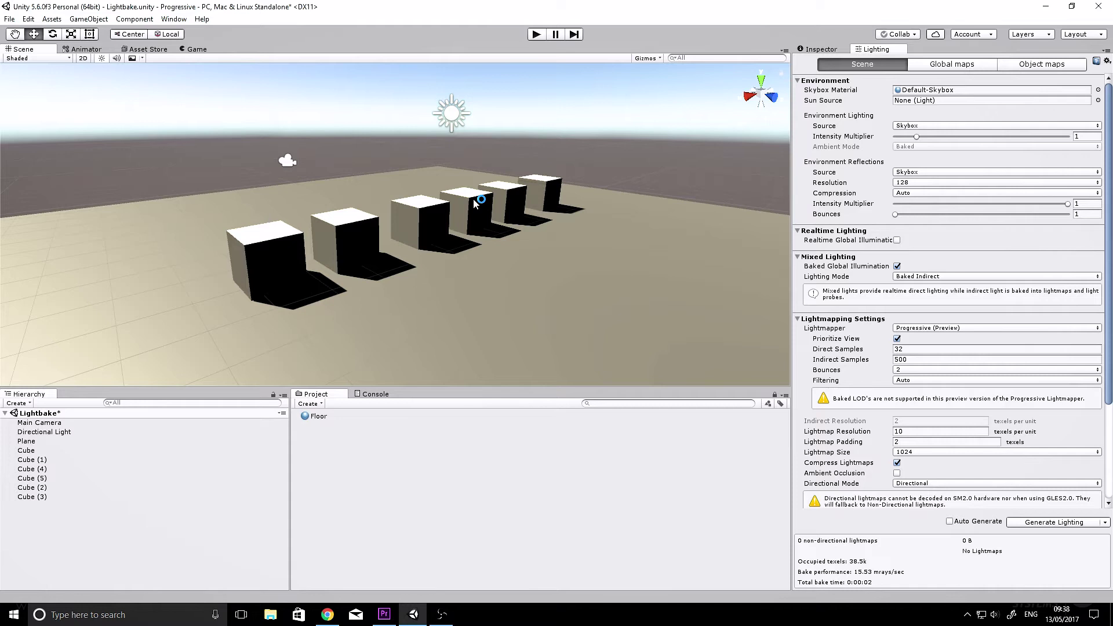
pyautogui.scroll(2, 469, 188)
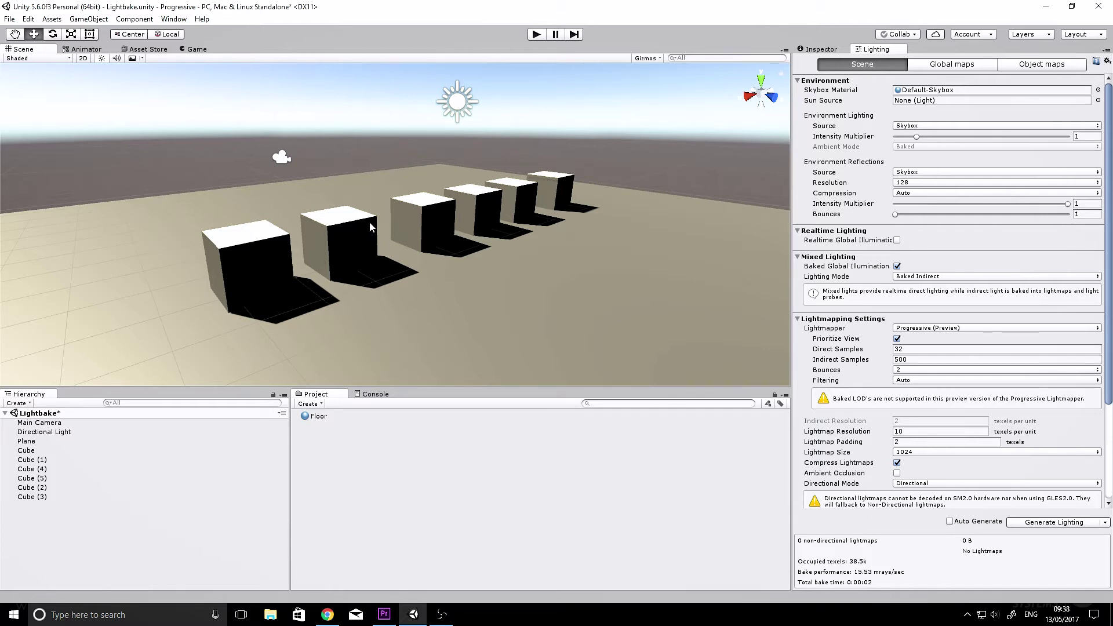
pyautogui.scroll(2, 372, 227)
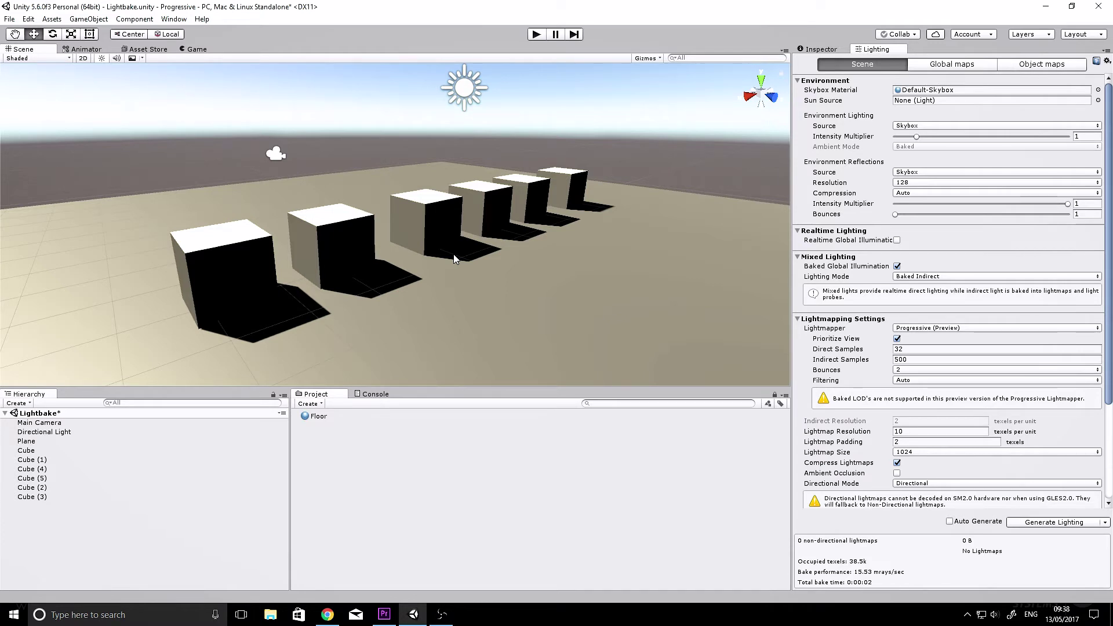
pyautogui.keyDown('alt'); pyautogui.moveTo(456, 254); pyautogui.dragTo(455, 294); pyautogui.keyUp('alt')
pyautogui.moveTo(479, 238); pyautogui.dragTo(478, 276, button='middle')
pyautogui.keyDown('alt'); pyautogui.moveTo(472, 279); pyautogui.dragTo(508, 221); pyautogui.keyUp('alt')
pyautogui.click(470, 132)
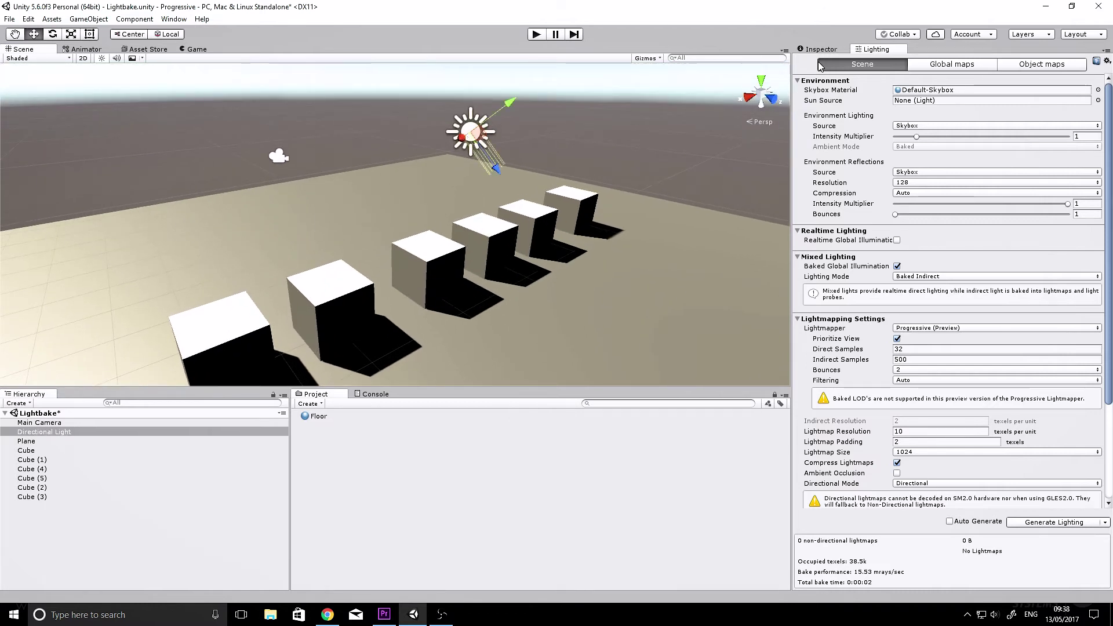
pyautogui.click(814, 50)
pyautogui.click(880, 50)
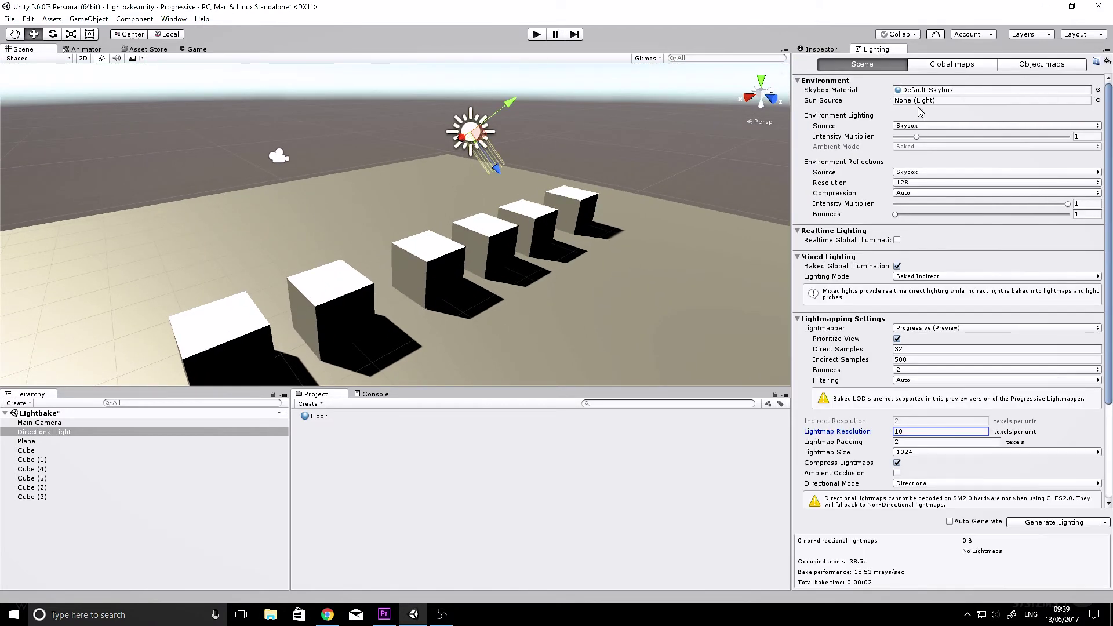
# - Generate the scene's lighting and inspect the resulting Lightbake folder and the baked shadows around the cubes
pyautogui.click(1043, 524)
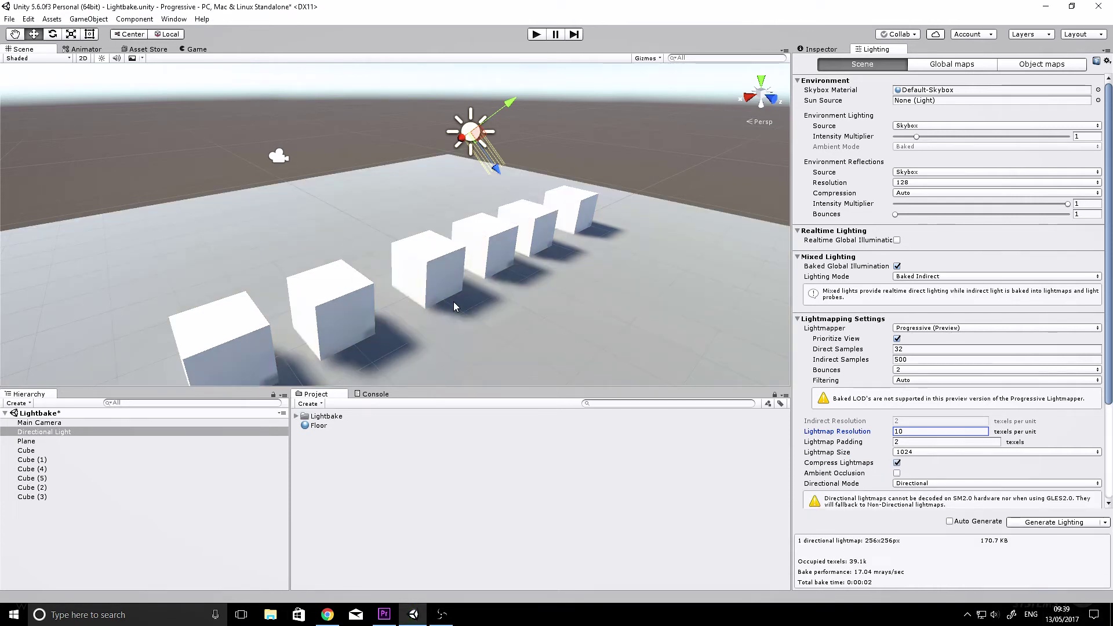
pyautogui.click(297, 417)
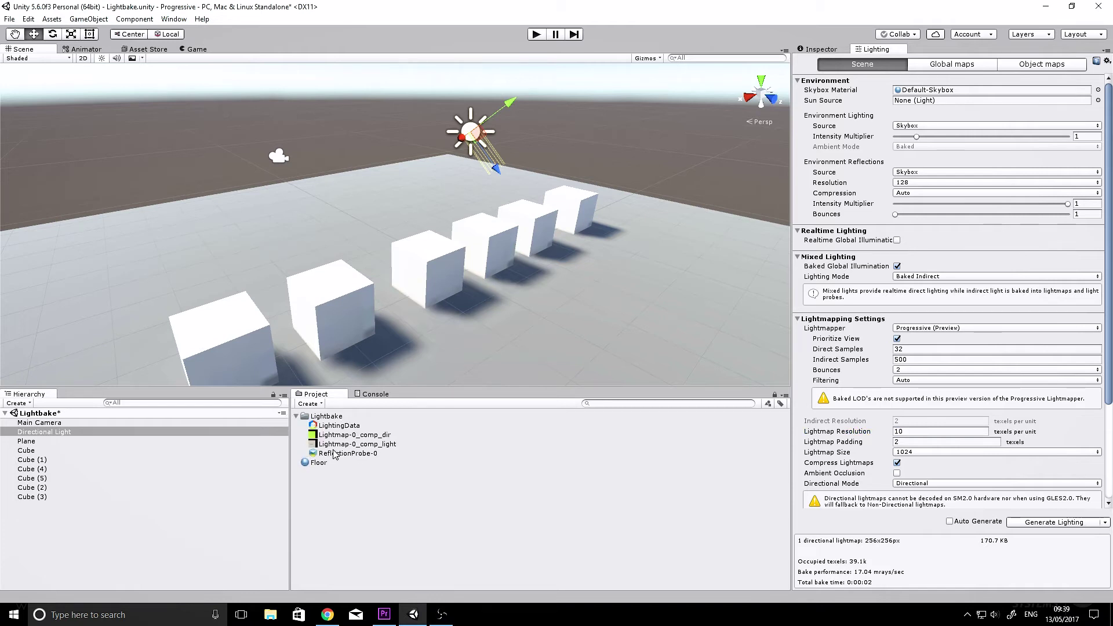
pyautogui.click(296, 417)
pyautogui.keyDown('alt'); pyautogui.moveTo(573, 253); pyautogui.dragTo(482, 241); pyautogui.keyUp('alt')
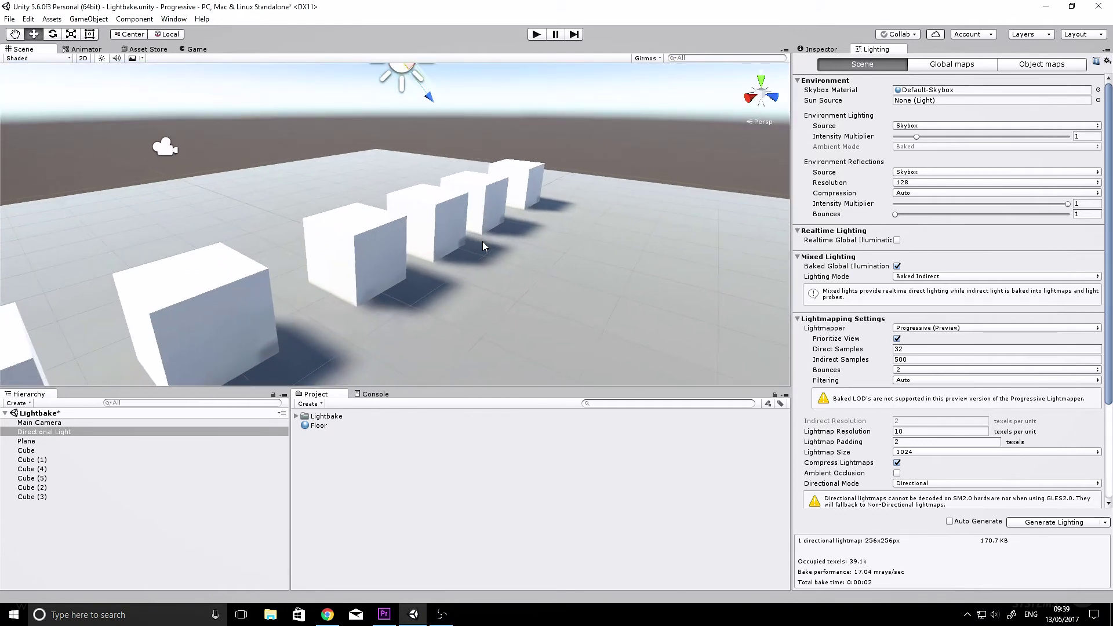
pyautogui.keyDown('alt'); pyautogui.moveTo(495, 290); pyautogui.dragTo(410, 300); pyautogui.keyUp('alt')
pyautogui.moveTo(408, 296); pyautogui.dragTo(487, 289, button='middle')
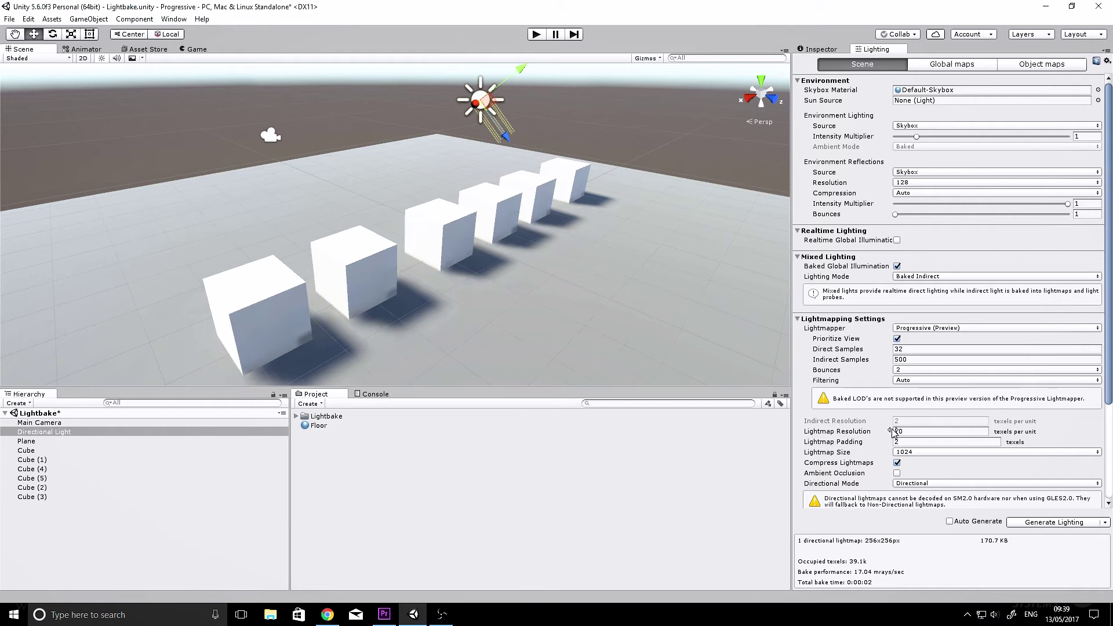
# - Enable automatic lighting generation and move the nearest cube, Cube (2), out of the row along its Z axis
pyautogui.click(950, 522)
pyautogui.click(243, 327)
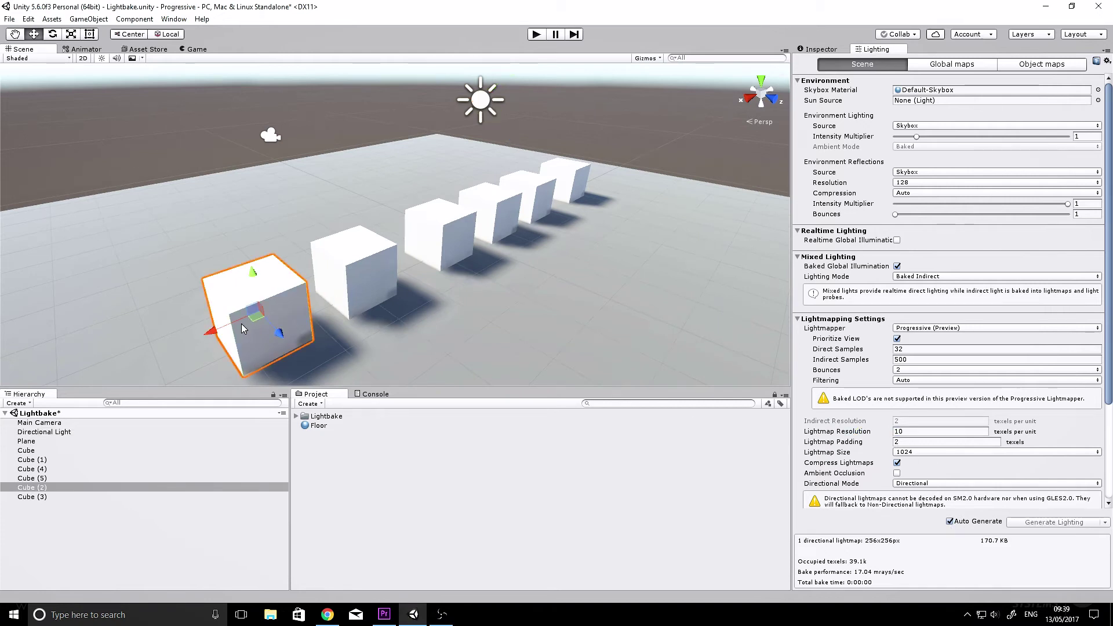
pyautogui.moveTo(485, 338); pyautogui.dragTo(445, 320, button='middle')
pyautogui.keyDown('alt'); pyautogui.moveTo(445, 321); pyautogui.dragTo(463, 307); pyautogui.keyUp('alt')
pyautogui.moveTo(462, 308); pyautogui.dragTo(410, 265, button='middle')
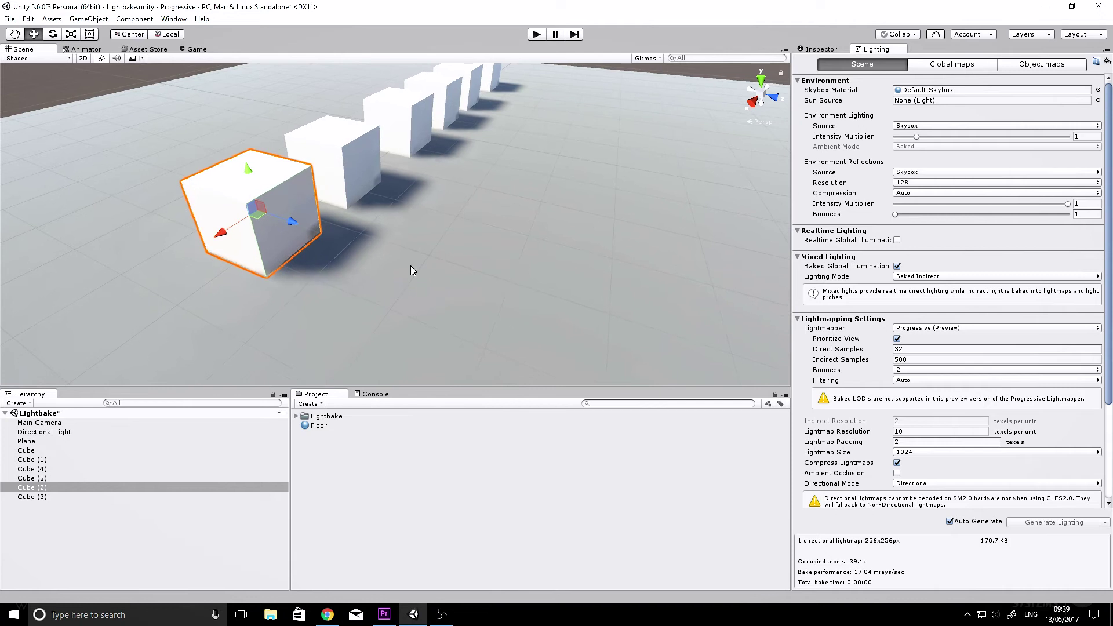
pyautogui.moveTo(411, 266); pyautogui.dragTo(487, 215, button='right')
pyautogui.moveTo(371, 316); pyautogui.dragTo(290, 345, button='right')
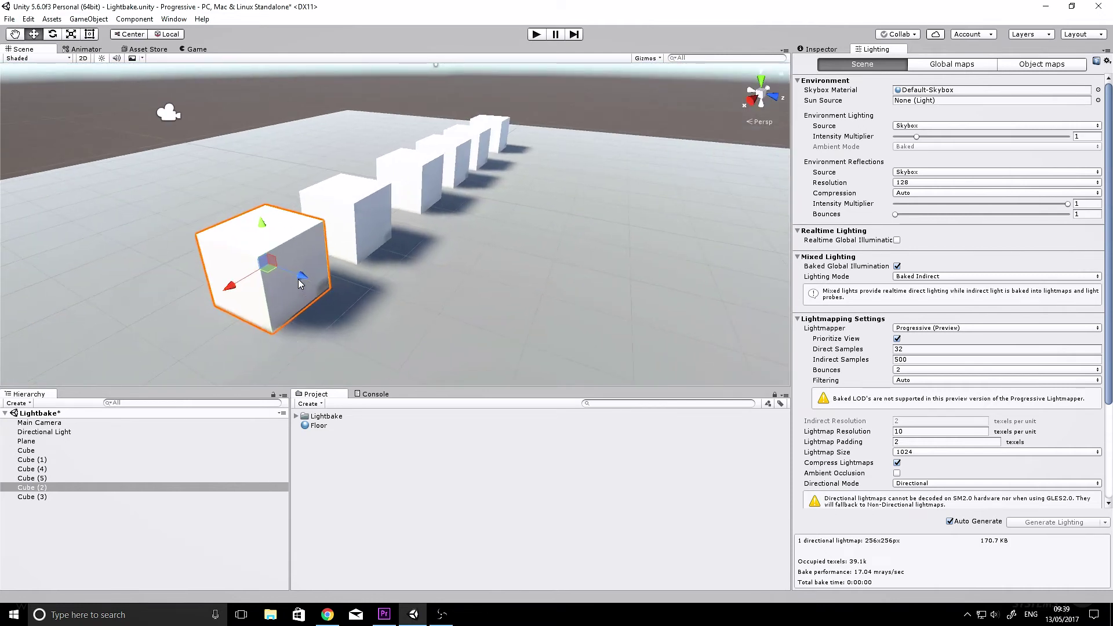
pyautogui.moveTo(301, 283); pyautogui.dragTo(213, 243)
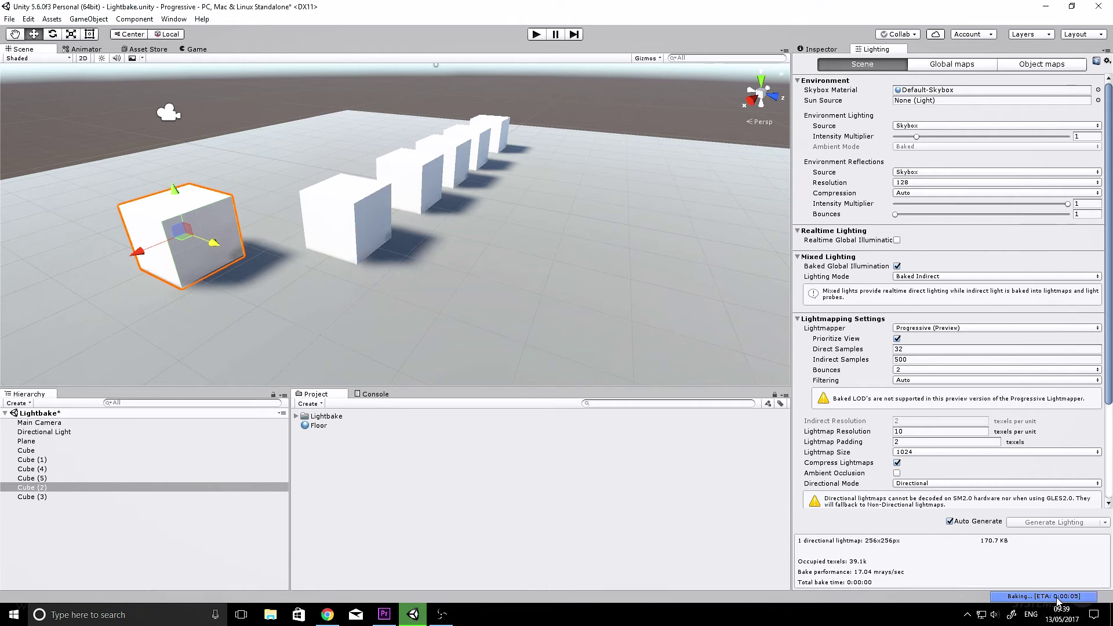
# - Move Cube (3) out of the row along its Z axis, toward the already displaced front cube
pyautogui.moveTo(322, 253); pyautogui.dragTo(429, 305, button='right')
pyautogui.click(401, 250)
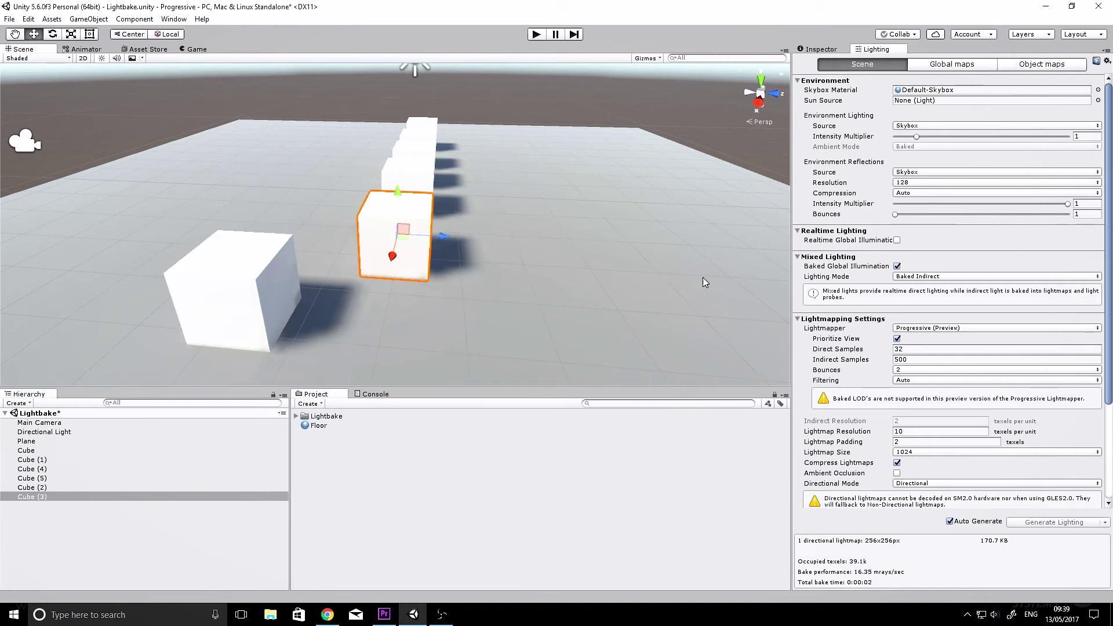
pyautogui.scroll(4, 349, 227)
pyautogui.moveTo(477, 220); pyautogui.dragTo(493, 291, button='right')
pyautogui.moveTo(476, 198); pyautogui.dragTo(542, 255, button='middle')
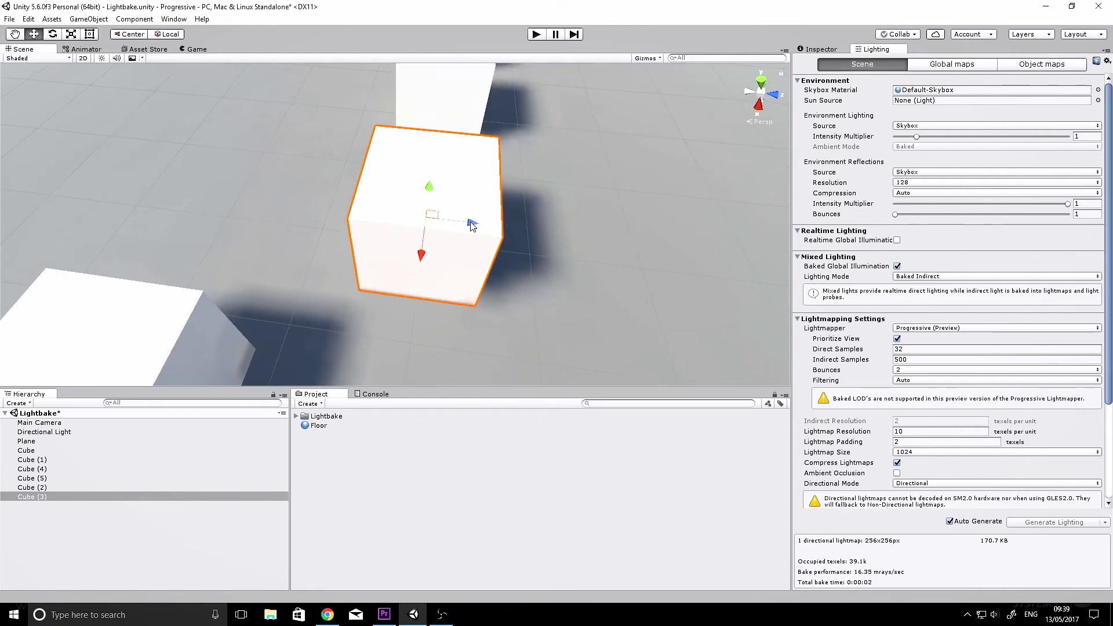
pyautogui.moveTo(472, 226); pyautogui.dragTo(445, 275, button='right')
pyautogui.click(661, 238)
pyautogui.press('f')
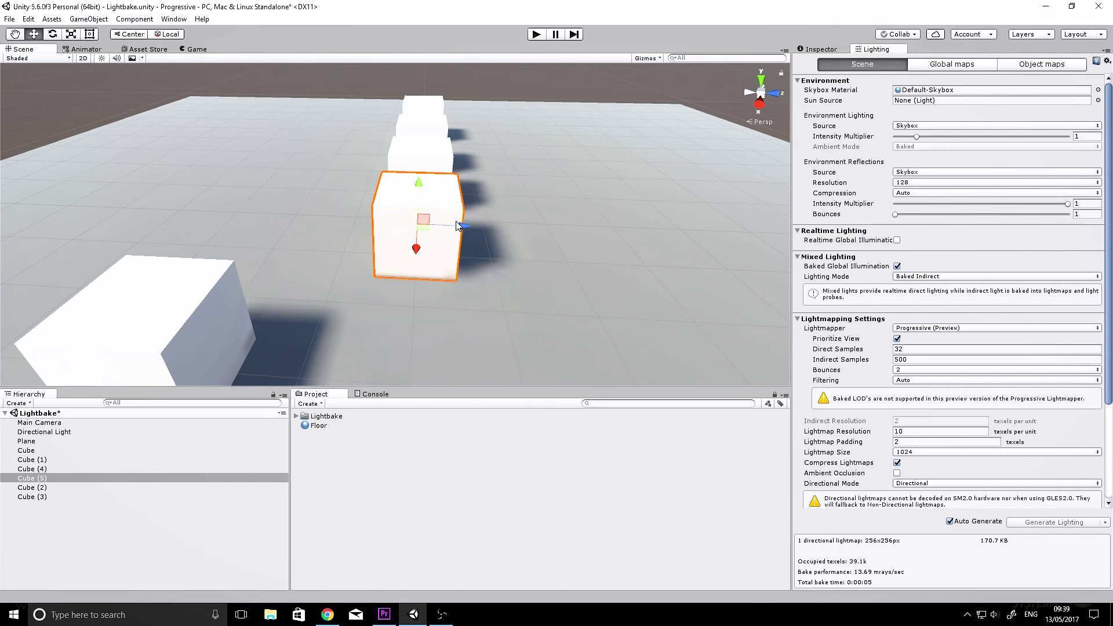
# - Move Cube (5) out of the row along its Z axis, lining it up with the two already displaced cubes, and check the rebaked shadows
pyautogui.moveTo(457, 225); pyautogui.dragTo(347, 203)
pyautogui.moveTo(348, 201); pyautogui.dragTo(314, 151, button='right')
pyautogui.moveTo(496, 316)
pyautogui.mouseDown(button='right')
pyautogui.moveTo(490, 325)
pyautogui.moveTo(483, 313)
pyautogui.mouseUp(button='right')
pyautogui.click(483, 149)
pyautogui.moveTo(511, 258); pyautogui.dragTo(495, 265, button='right')
pyautogui.moveTo(534, 261); pyautogui.dragTo(409, 234, button='middle')
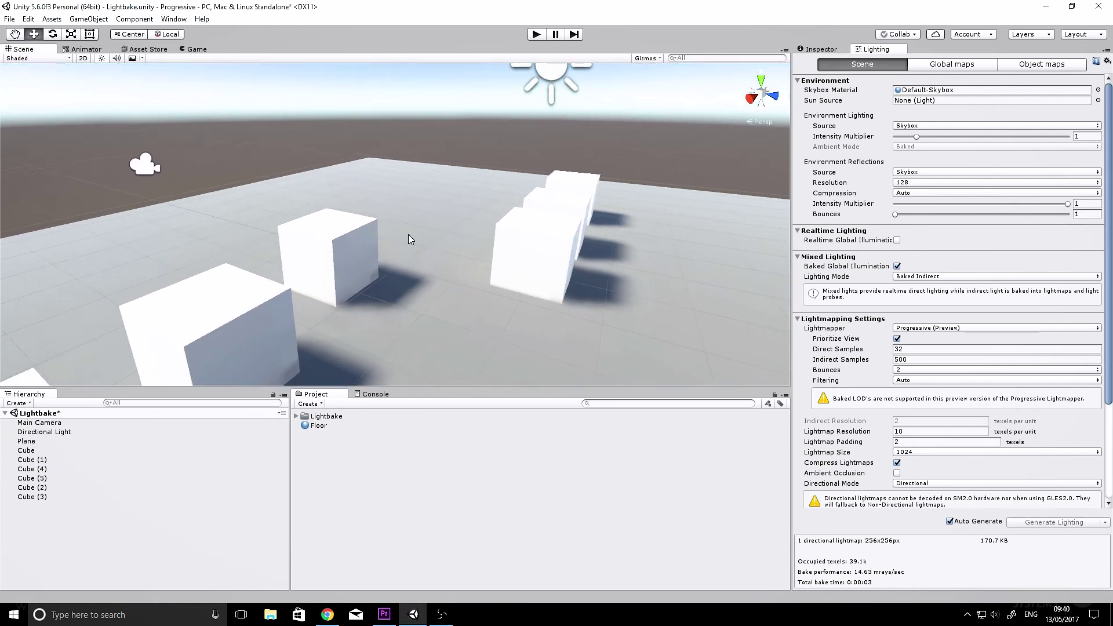
pyautogui.keyDown('alt'); pyautogui.moveTo(528, 300); pyautogui.dragTo(466, 323); pyautogui.keyUp('alt')
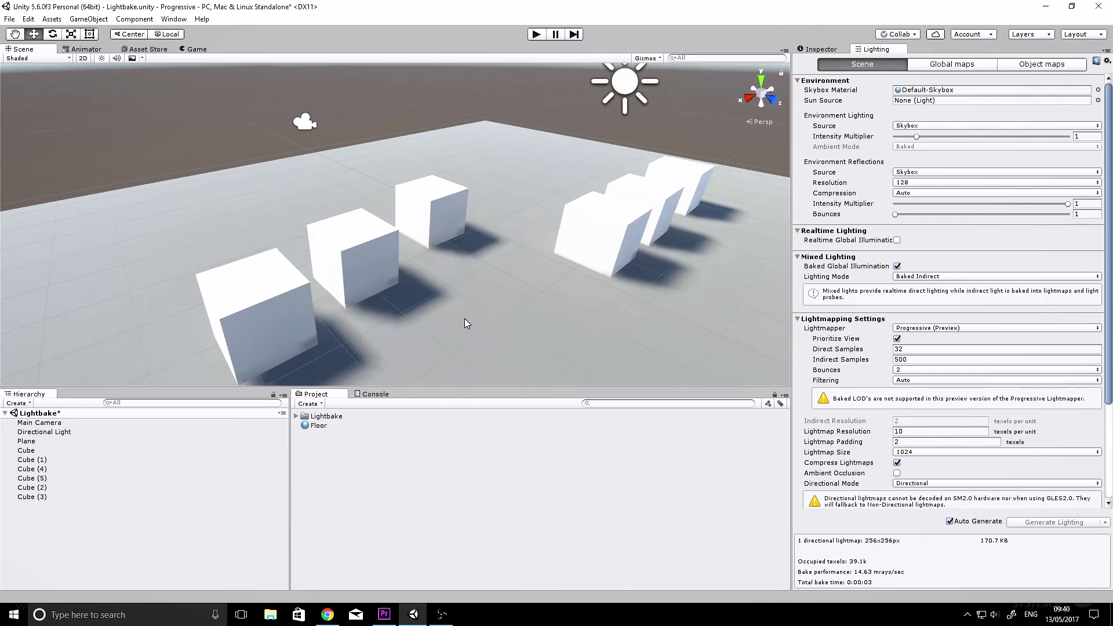
# - Add a point light to the scene and move it along the Z axis to about 1.29, onto the open floor beside the cubes
pyautogui.click(83, 20)
pyautogui.moveTo(74, 87)
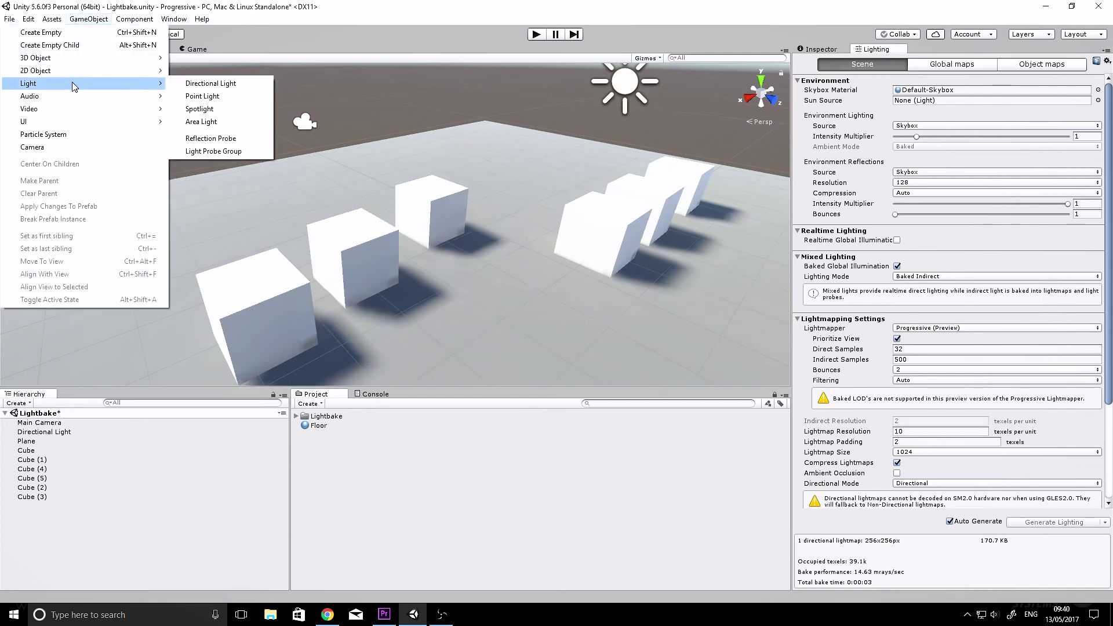
pyautogui.click(236, 99)
pyautogui.moveTo(430, 242); pyautogui.dragTo(617, 348)
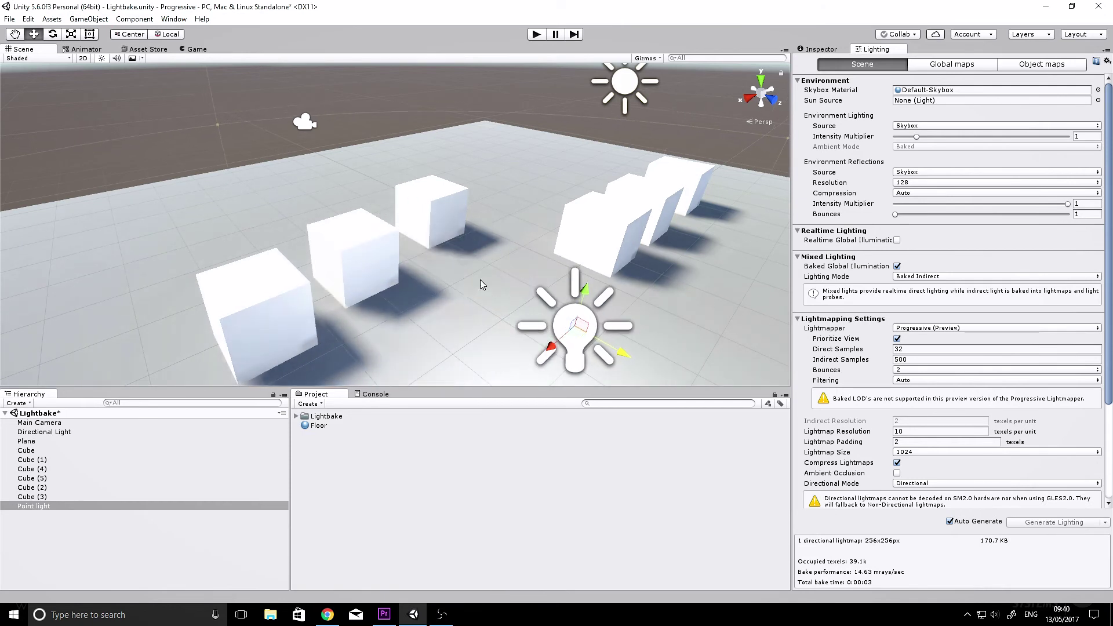
pyautogui.moveTo(480, 280); pyautogui.dragTo(596, 306, button='right')
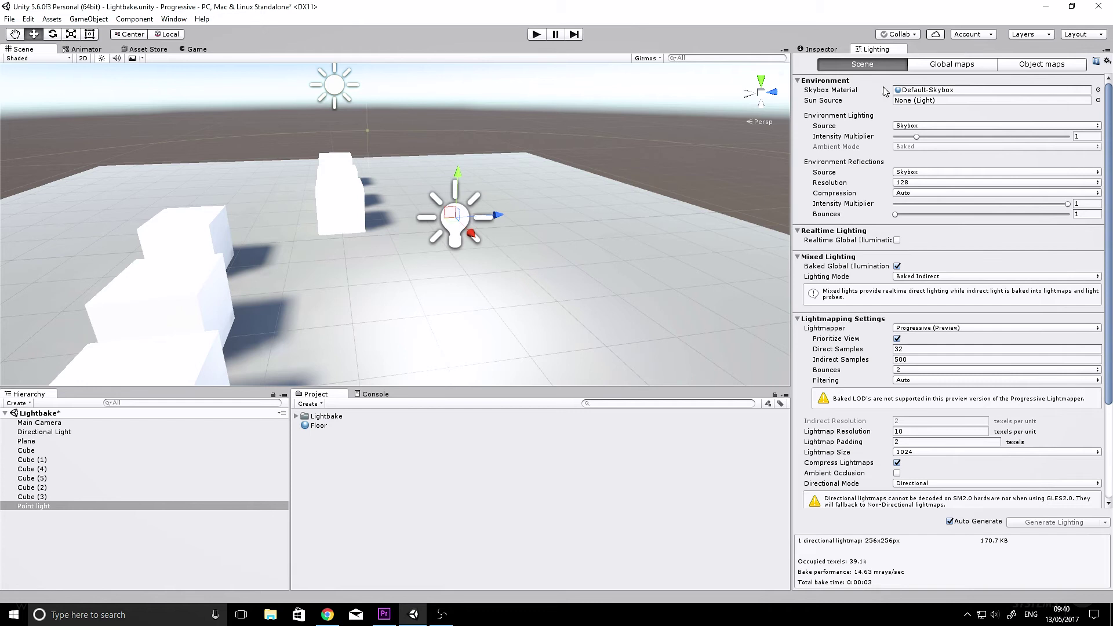
# - Set the point light's mode to Baked
pyautogui.click(822, 49)
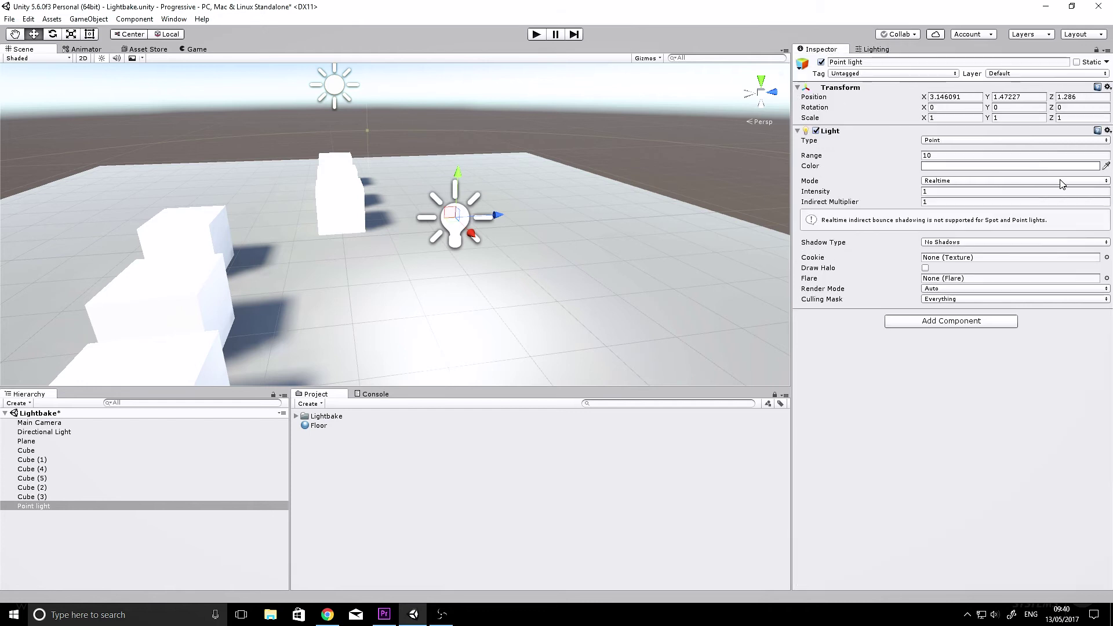
pyautogui.click(1003, 142)
pyautogui.click(919, 158)
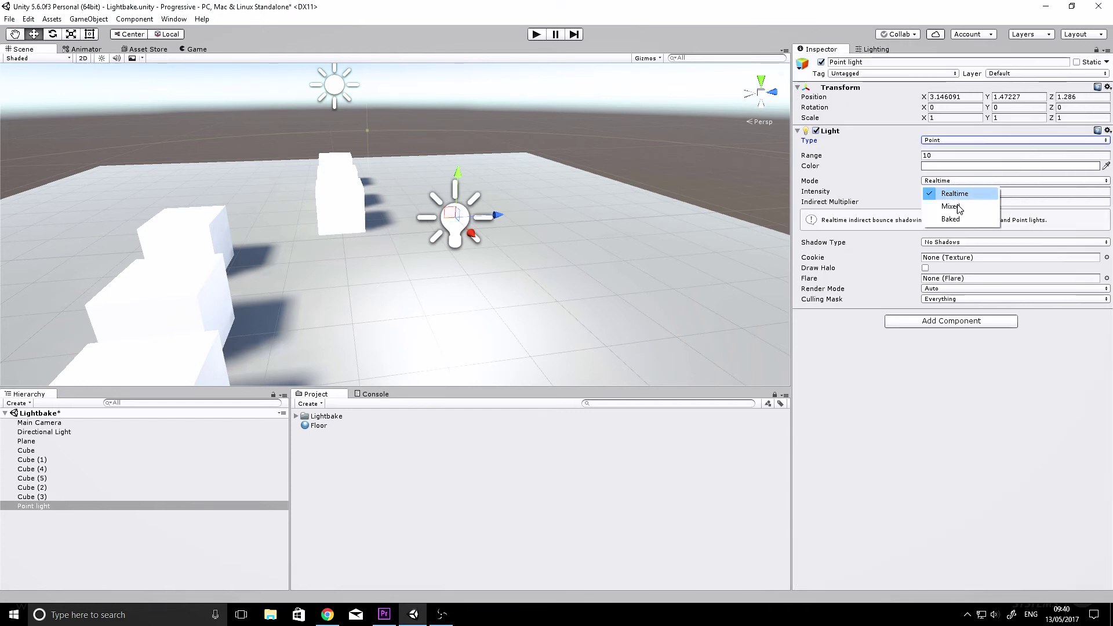
pyautogui.click(952, 219)
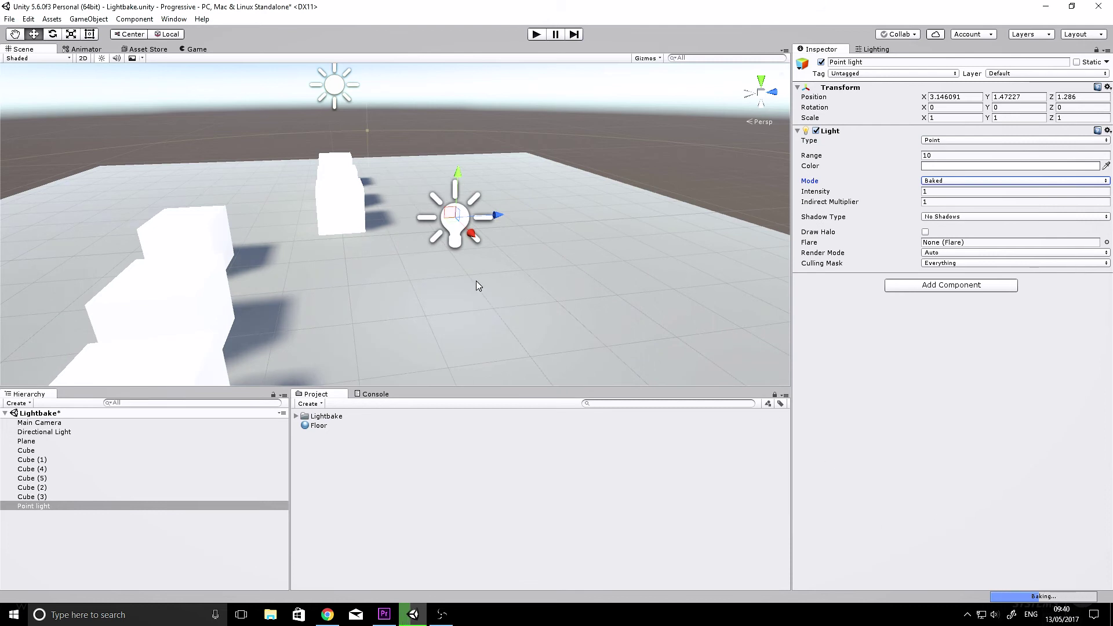
# - Move the point light along the Z axis to about -0.67, close to the displaced cubes, and check the rebaked lighting
pyautogui.moveTo(597, 319); pyautogui.dragTo(541, 278, button='right')
pyautogui.moveTo(498, 253); pyautogui.dragTo(416, 252, button='middle')
pyautogui.moveTo(665, 215); pyautogui.dragTo(567, 248)
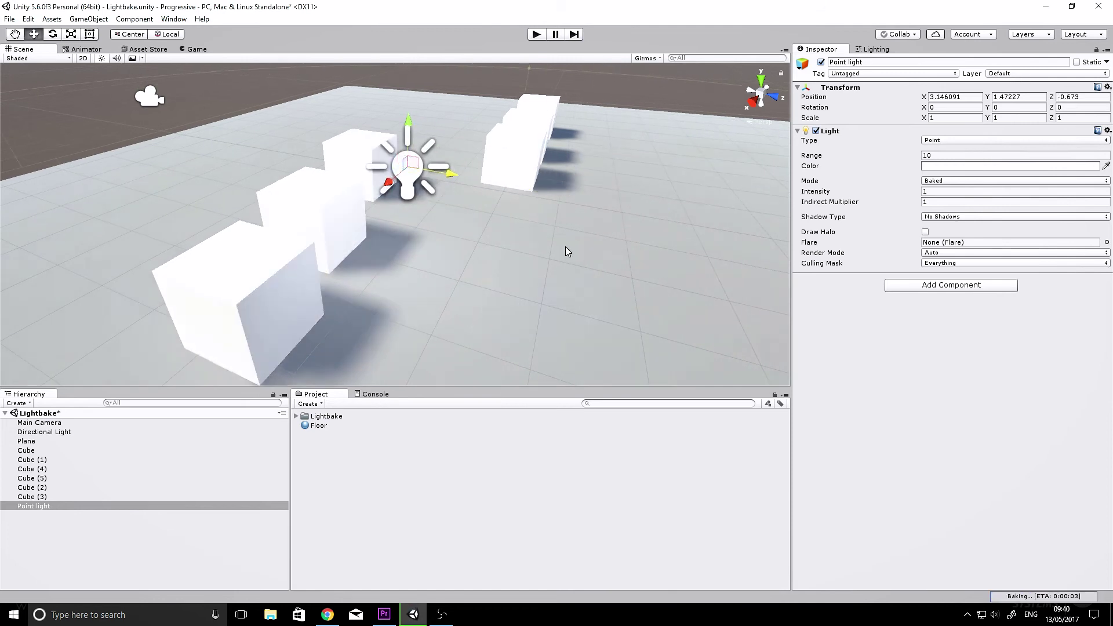
pyautogui.moveTo(566, 248); pyautogui.dragTo(539, 243, button='right')
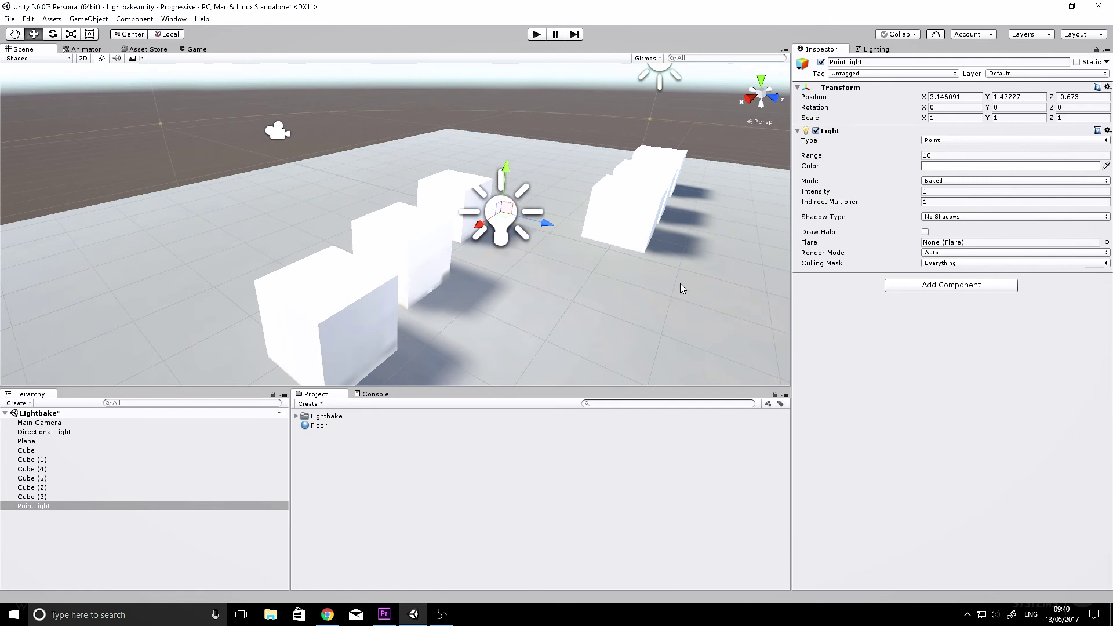
# - Set the point light's colour to bright green (R 0, G 208, B 36)
pyautogui.click(962, 166)
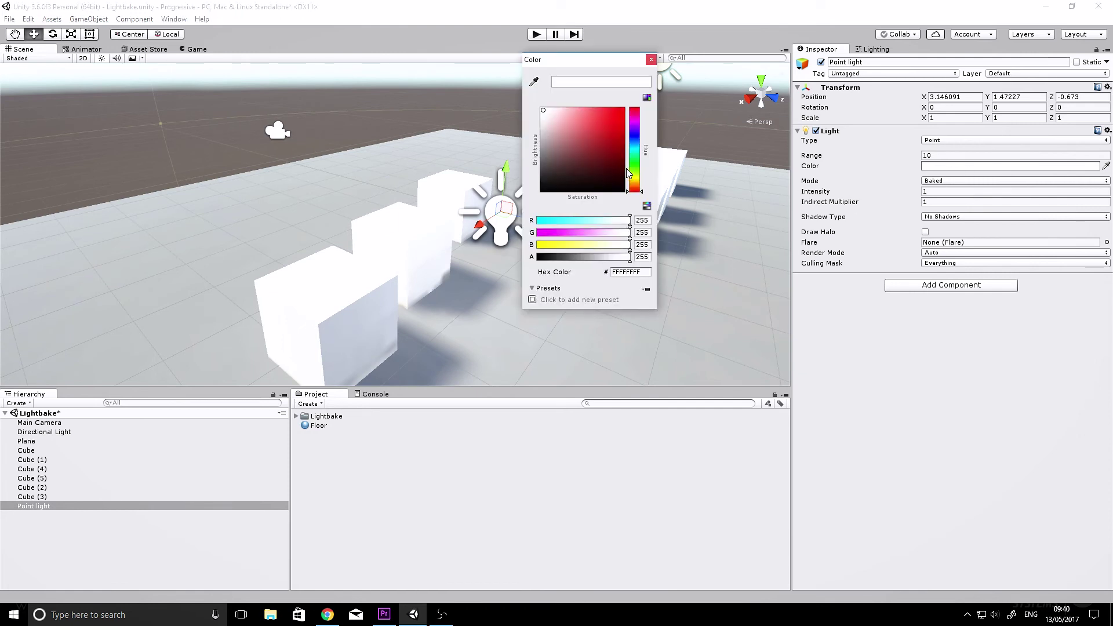
pyautogui.moveTo(628, 172); pyautogui.dragTo(628, 161)
pyautogui.click(622, 124)
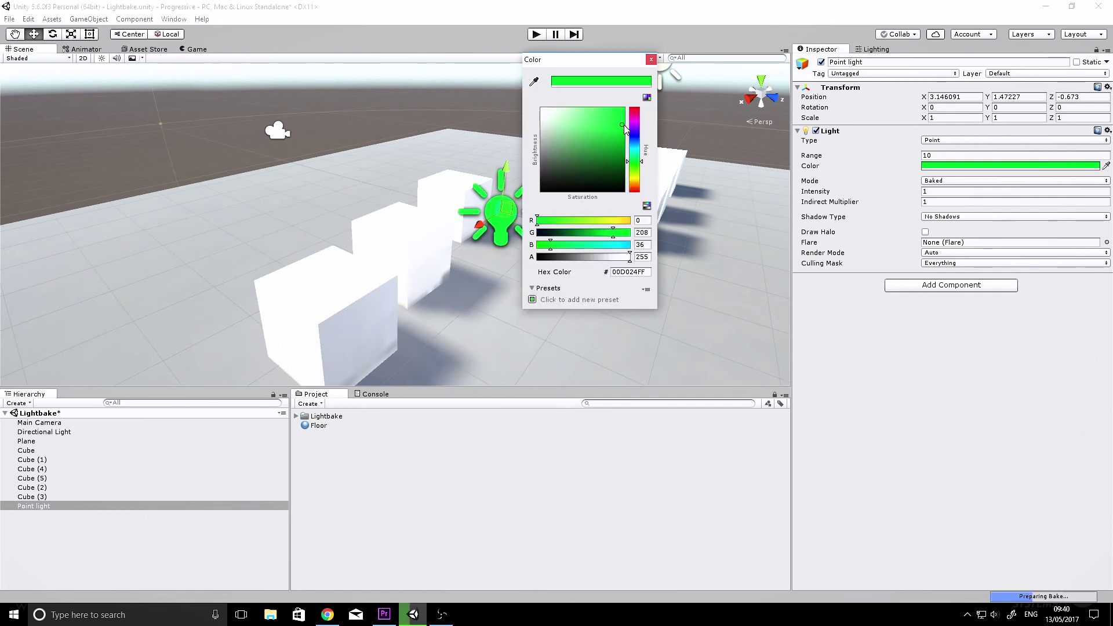
pyautogui.click(652, 60)
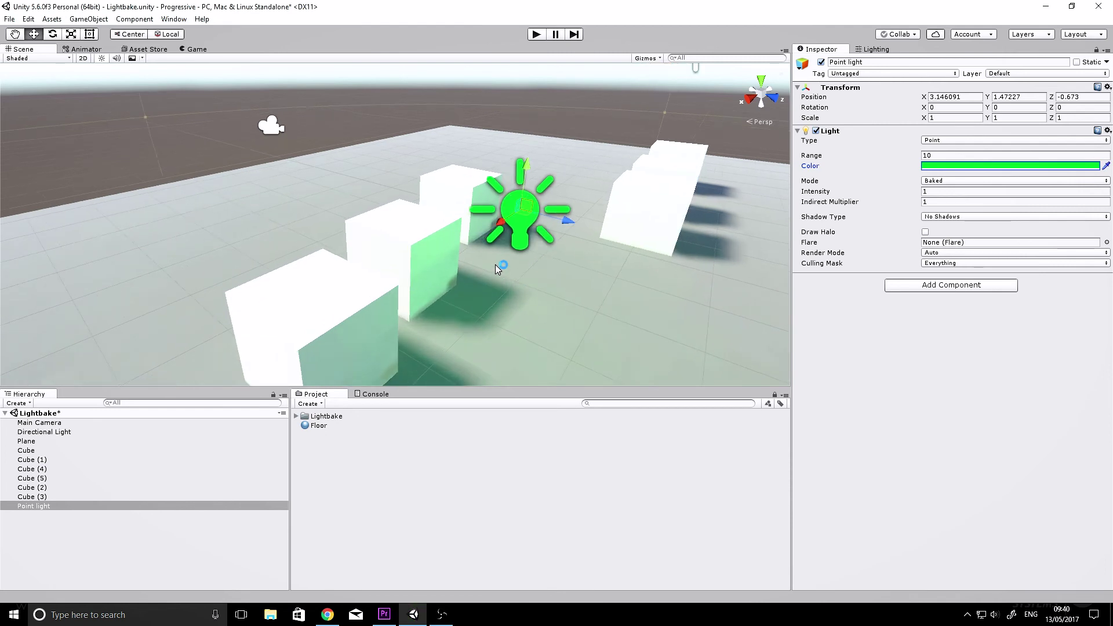
# - Move the green point light along the Z axis to about 1.05, away from the displaced cubes
pyautogui.moveTo(496, 261); pyautogui.dragTo(397, 316, button='right')
pyautogui.moveTo(519, 302); pyautogui.dragTo(435, 165, button='right')
pyautogui.moveTo(409, 146); pyautogui.dragTo(328, 171)
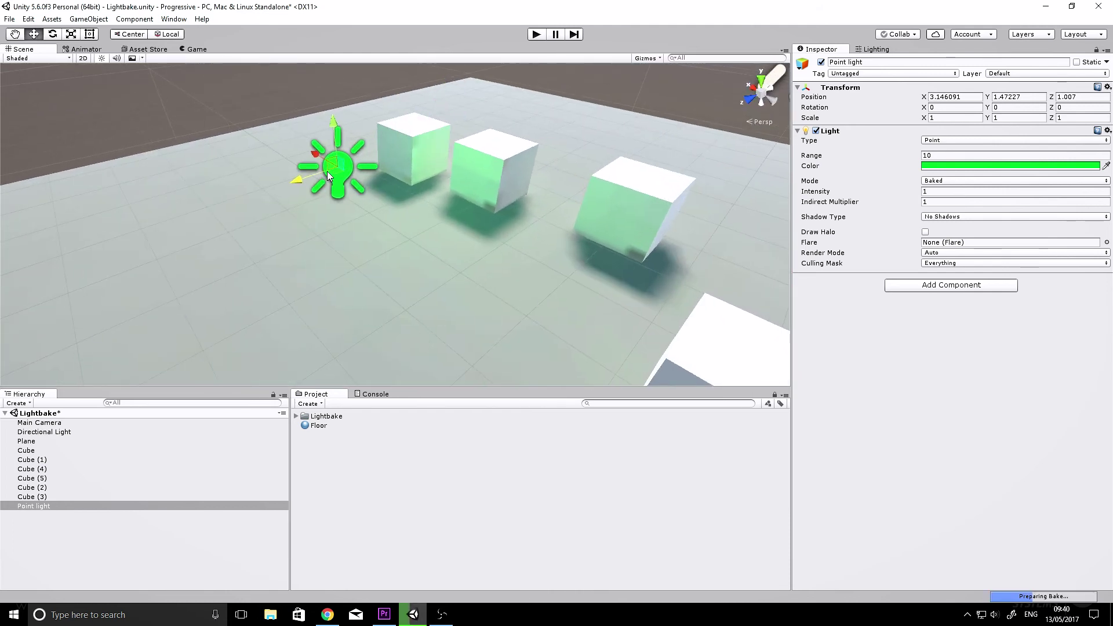
pyautogui.moveTo(327, 171); pyautogui.dragTo(330, 195, button='right')
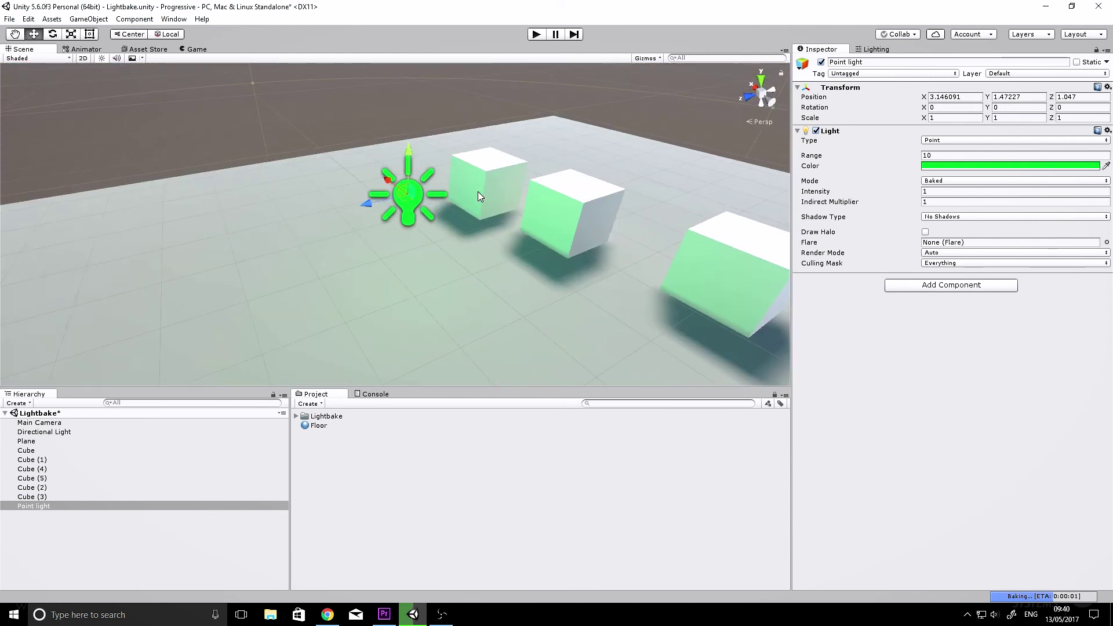
# - Examine the green baked light on the cubes and floor from several angles, and return to the scene's lighting settings
pyautogui.scroll(3, 479, 191)
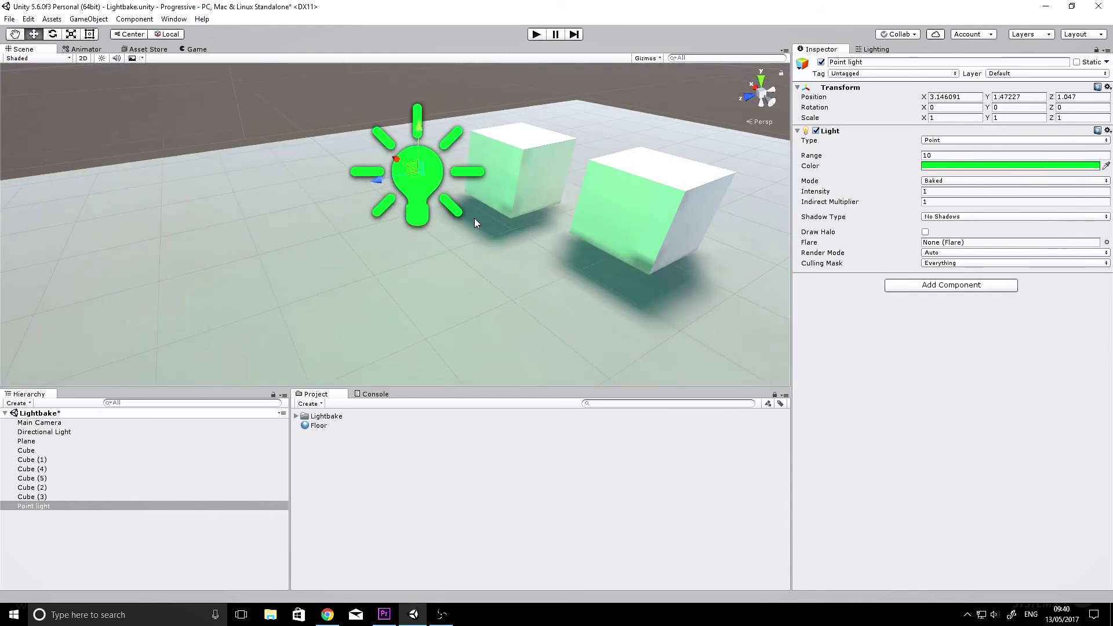
pyautogui.moveTo(474, 218); pyautogui.dragTo(462, 265, button='right')
pyautogui.press('f')
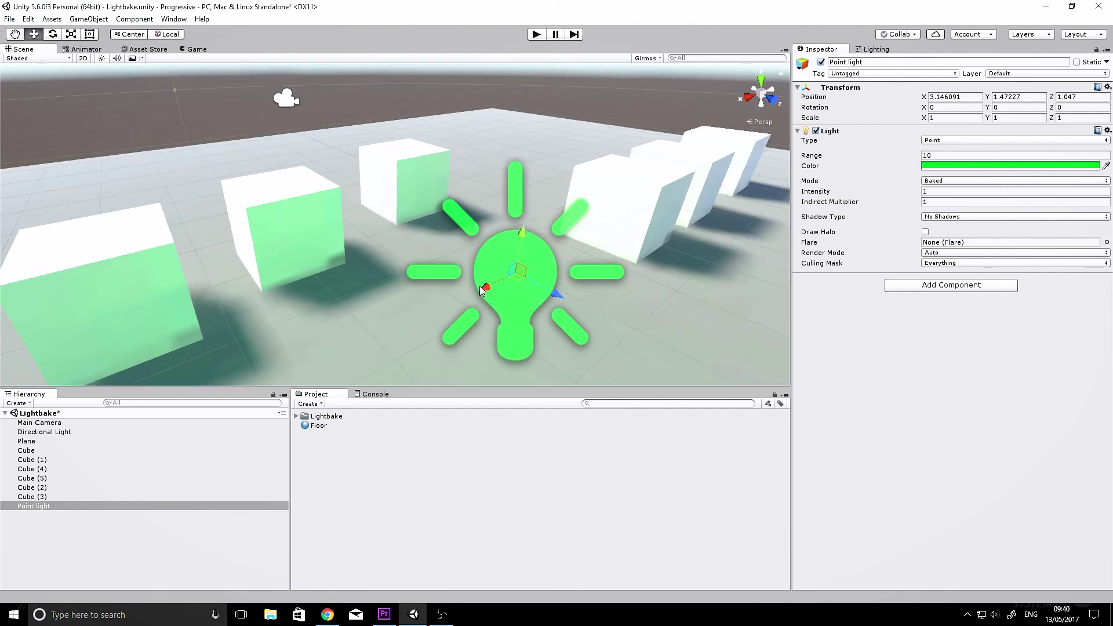
pyautogui.moveTo(492, 276); pyautogui.dragTo(494, 219, button='right')
pyautogui.moveTo(504, 222); pyautogui.dragTo(575, 199, button='middle')
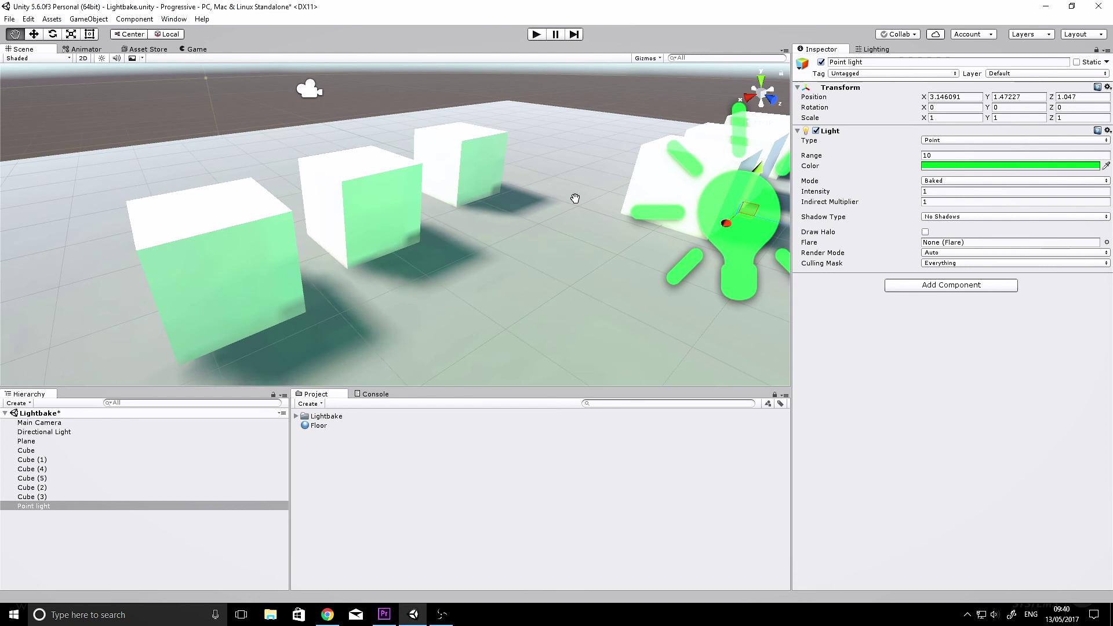
pyautogui.moveTo(496, 215); pyautogui.dragTo(520, 229, button='right')
pyautogui.scroll(-3, 485, 234)
pyautogui.scroll(-1, 483, 235)
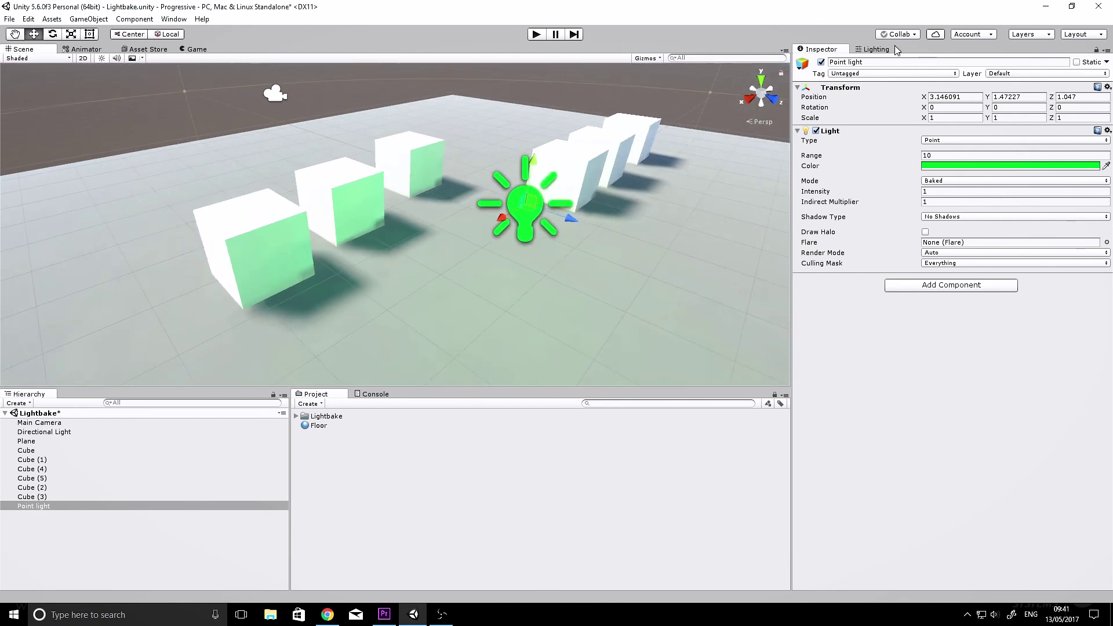
pyautogui.click(876, 49)
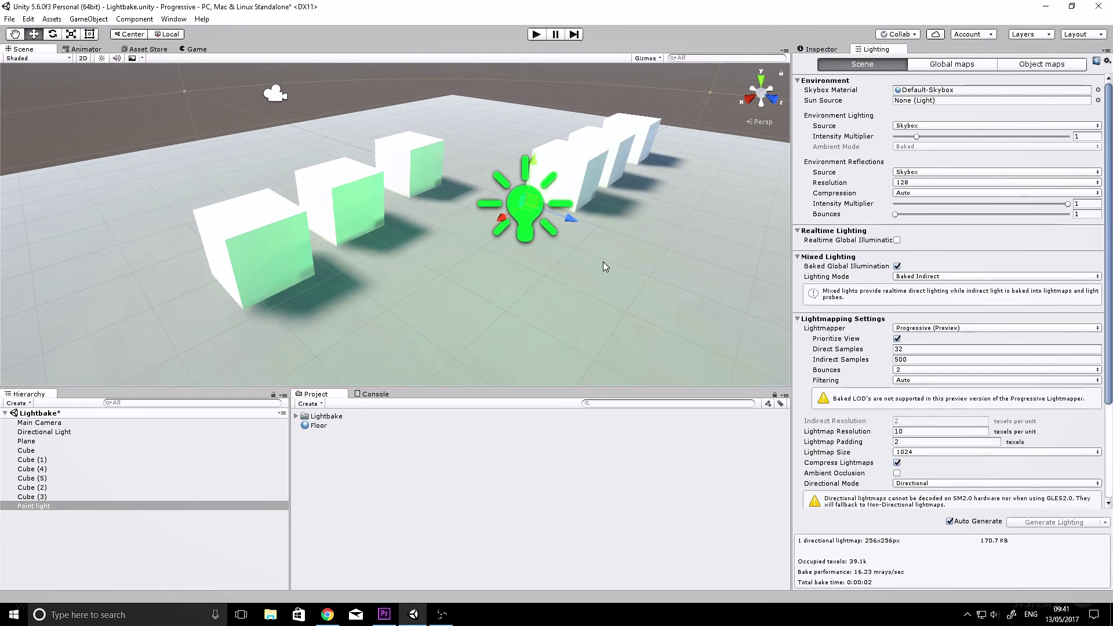